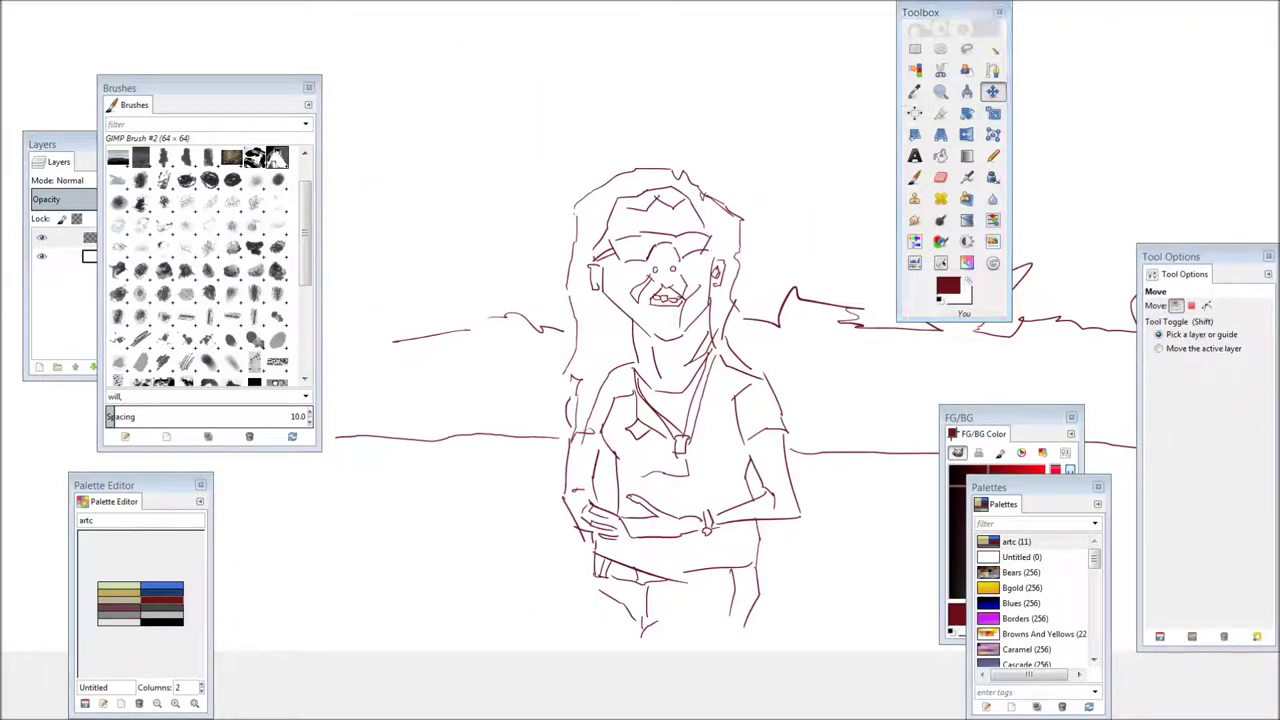
- Pan the view up to show the whole figure and shoreline sketch
{"action": "left_click_drag", "start_coordinate": [660, 400], "coordinate": [660, 240]}
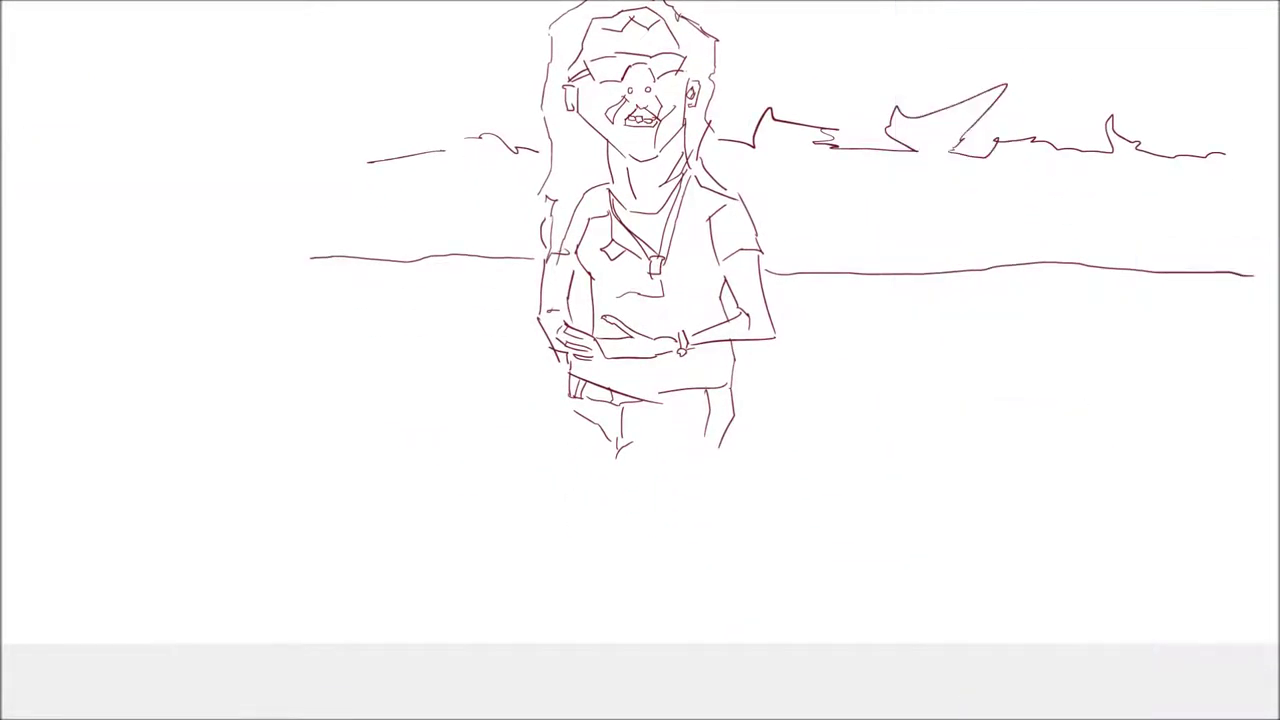
- Add a new layer and sketch the woman's legs
{"action": "right_click", "coordinate": [704, 236]}
{"action": "left_click", "coordinate": [830, 247]}
{"action": "left_click", "coordinate": [870, 363]}
{"action": "left_click_drag", "start_coordinate": [606, 528], "coordinate": [572, 634]}
{"action": "left_click_drag", "start_coordinate": [712, 436], "coordinate": [642, 622]}
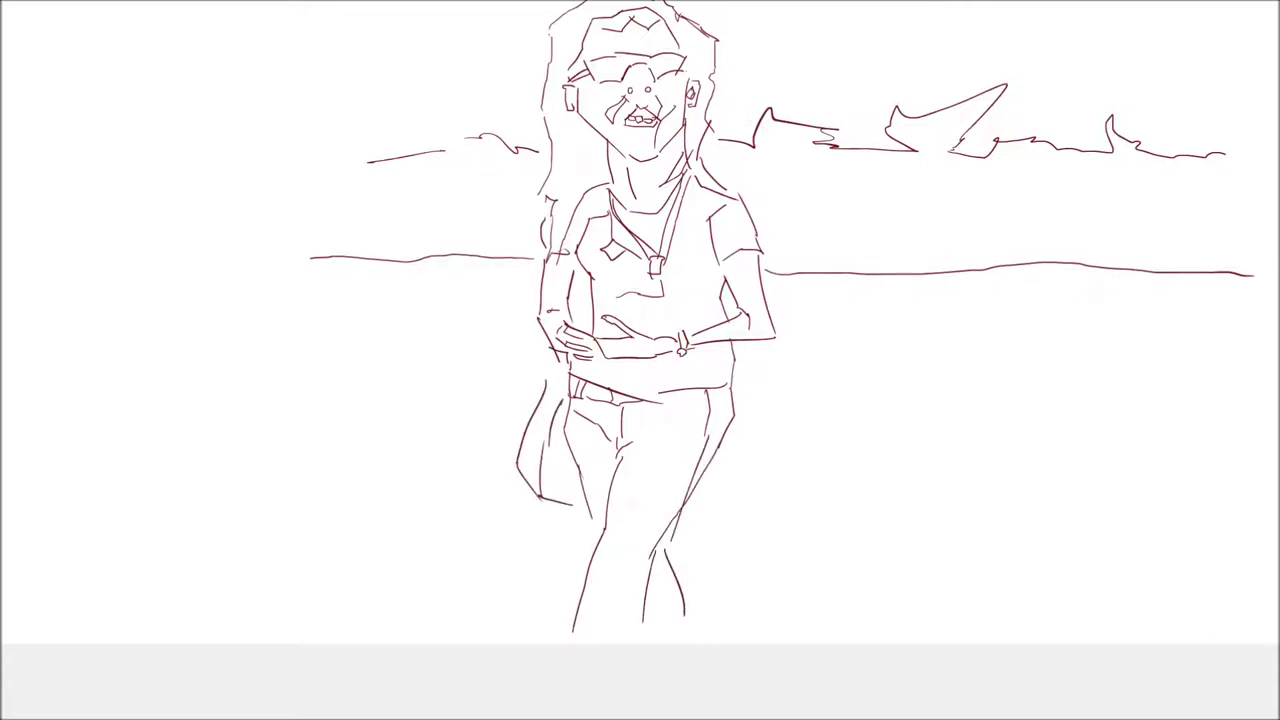
- Draw the curving left shoreline and city skyline spires on both sides of the figure
{"action": "left_click_drag", "start_coordinate": [317, 393], "coordinate": [500, 463]}
{"action": "left_click_drag", "start_coordinate": [310, 386], "coordinate": [91, 315]}
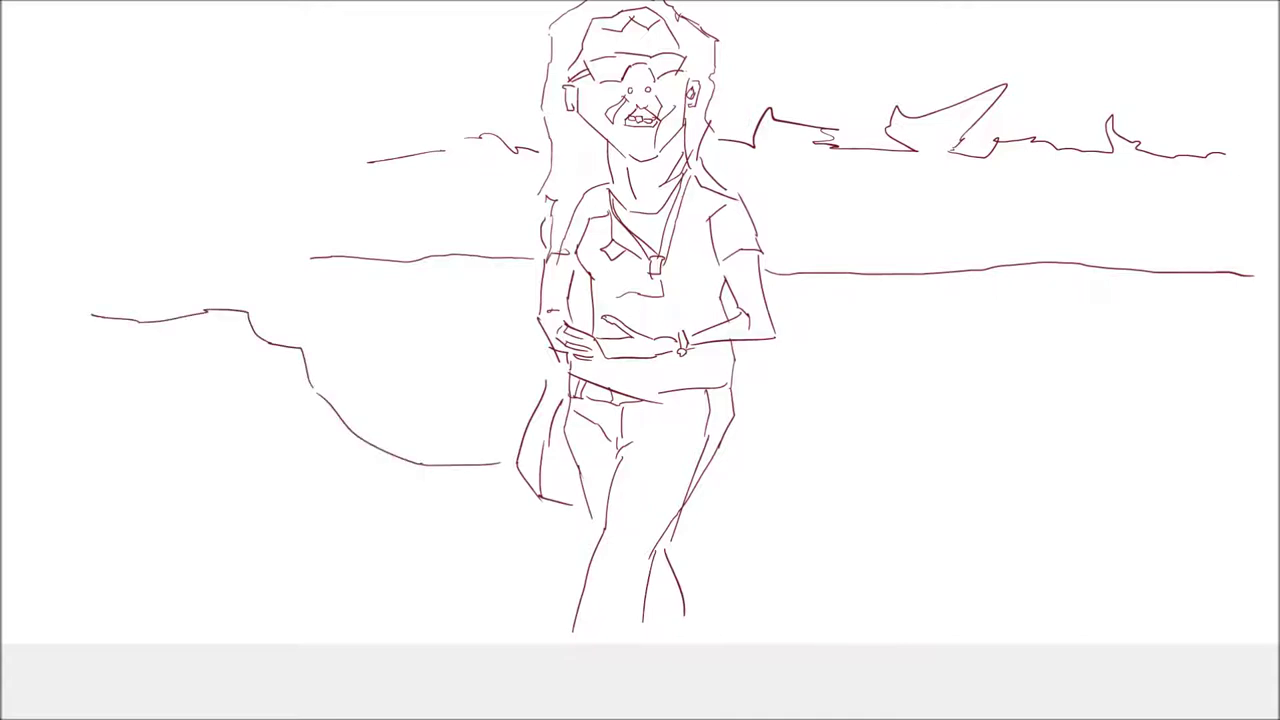
{"action": "left_click_drag", "start_coordinate": [213, 152], "coordinate": [272, 240]}
{"action": "left_click_drag", "start_coordinate": [56, 245], "coordinate": [176, 242]}
{"action": "left_click_drag", "start_coordinate": [98, 253], "coordinate": [310, 256]}
{"action": "left_click_drag", "start_coordinate": [163, 108], "coordinate": [190, 238]}
{"action": "left_click_drag", "start_coordinate": [300, 228], "coordinate": [535, 255]}
{"action": "mouse_move", "coordinate": [760, 240]}
{"action": "left_mouse_down"}
{"action": "mouse_move", "coordinate": [850, 215]}
{"action": "mouse_move", "coordinate": [880, 245]}
{"action": "left_mouse_up"}
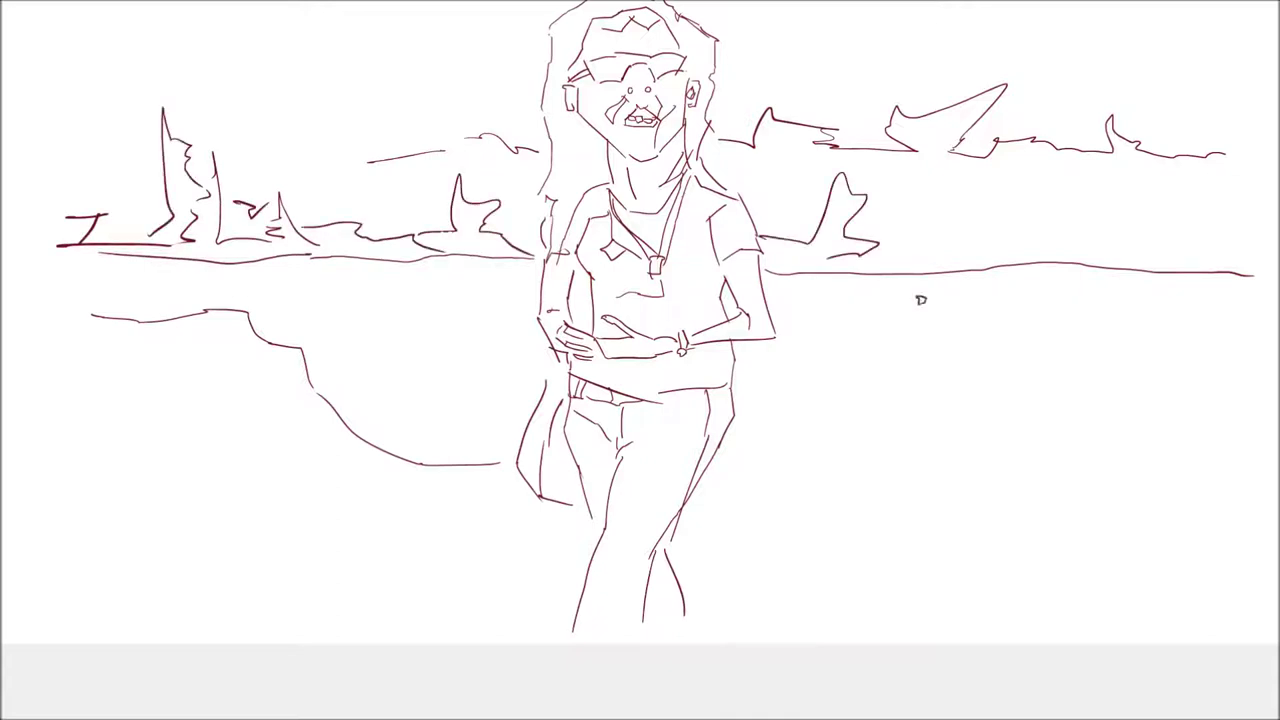
- Sketch boats on the water on both sides and a post in the water
{"action": "left_click_drag", "start_coordinate": [786, 308], "coordinate": [913, 307]}
{"action": "left_click_drag", "start_coordinate": [788, 334], "coordinate": [896, 340]}
{"action": "mouse_move", "coordinate": [408, 300]}
{"action": "left_mouse_down"}
{"action": "mouse_move", "coordinate": [488, 302]}
{"action": "mouse_move", "coordinate": [486, 314]}
{"action": "left_mouse_up"}
{"action": "mouse_move", "coordinate": [286, 288]}
{"action": "left_mouse_down"}
{"action": "mouse_move", "coordinate": [376, 294]}
{"action": "mouse_move", "coordinate": [394, 310]}
{"action": "left_mouse_up"}
{"action": "left_click_drag", "start_coordinate": [198, 287], "coordinate": [246, 290]}
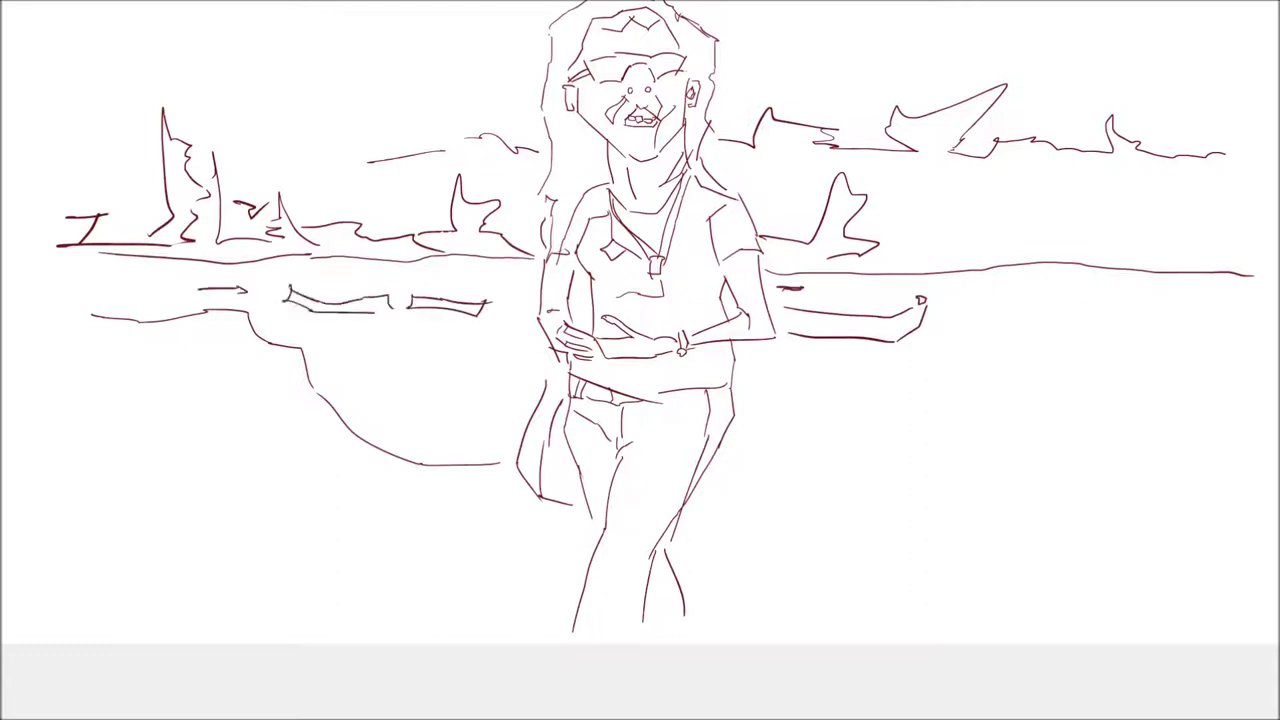
{"action": "left_click_drag", "start_coordinate": [1080, 370], "coordinate": [1086, 376]}
- Draw the lower-right beach line and ripple marks around the post and left water
{"action": "left_click_drag", "start_coordinate": [704, 490], "coordinate": [1044, 610]}
{"action": "mouse_move", "coordinate": [788, 410]}
{"action": "left_mouse_down"}
{"action": "mouse_move", "coordinate": [940, 464]}
{"action": "mouse_move", "coordinate": [784, 406]}
{"action": "left_mouse_up"}
{"action": "left_click_drag", "start_coordinate": [966, 434], "coordinate": [1100, 488]}
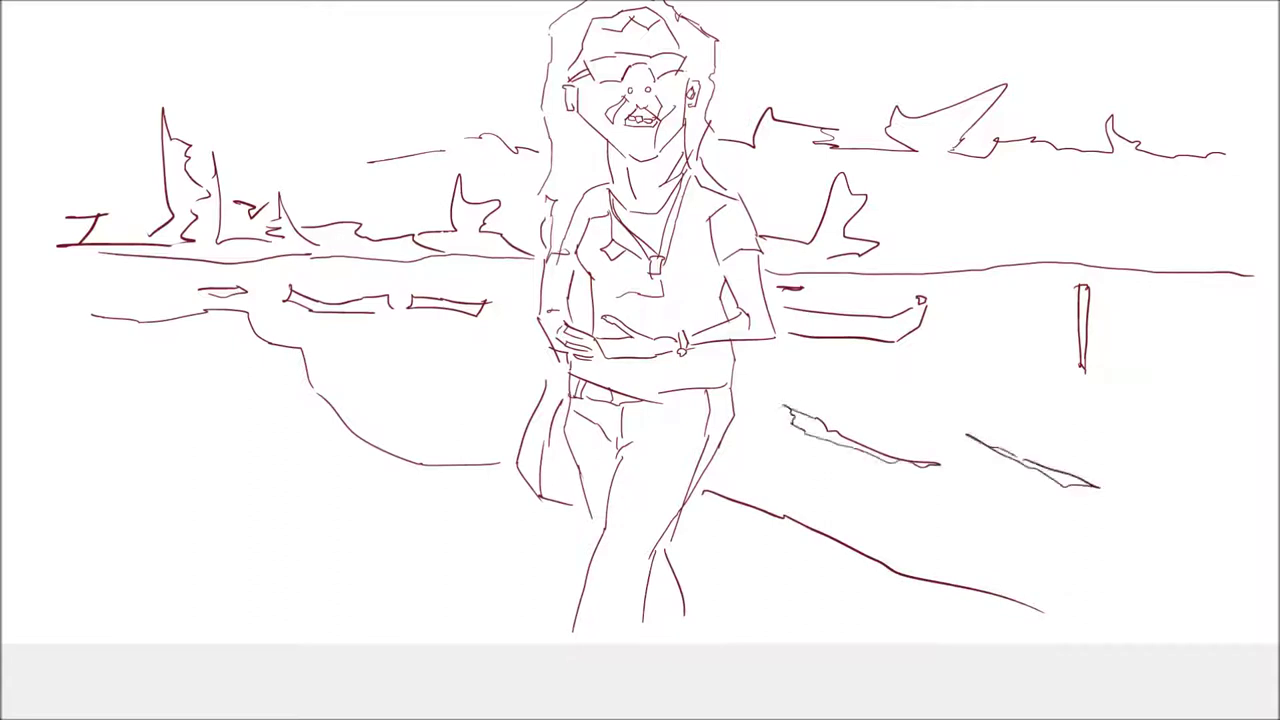
{"action": "left_click_drag", "start_coordinate": [980, 332], "coordinate": [1202, 386]}
{"action": "left_click_drag", "start_coordinate": [906, 368], "coordinate": [996, 398]}
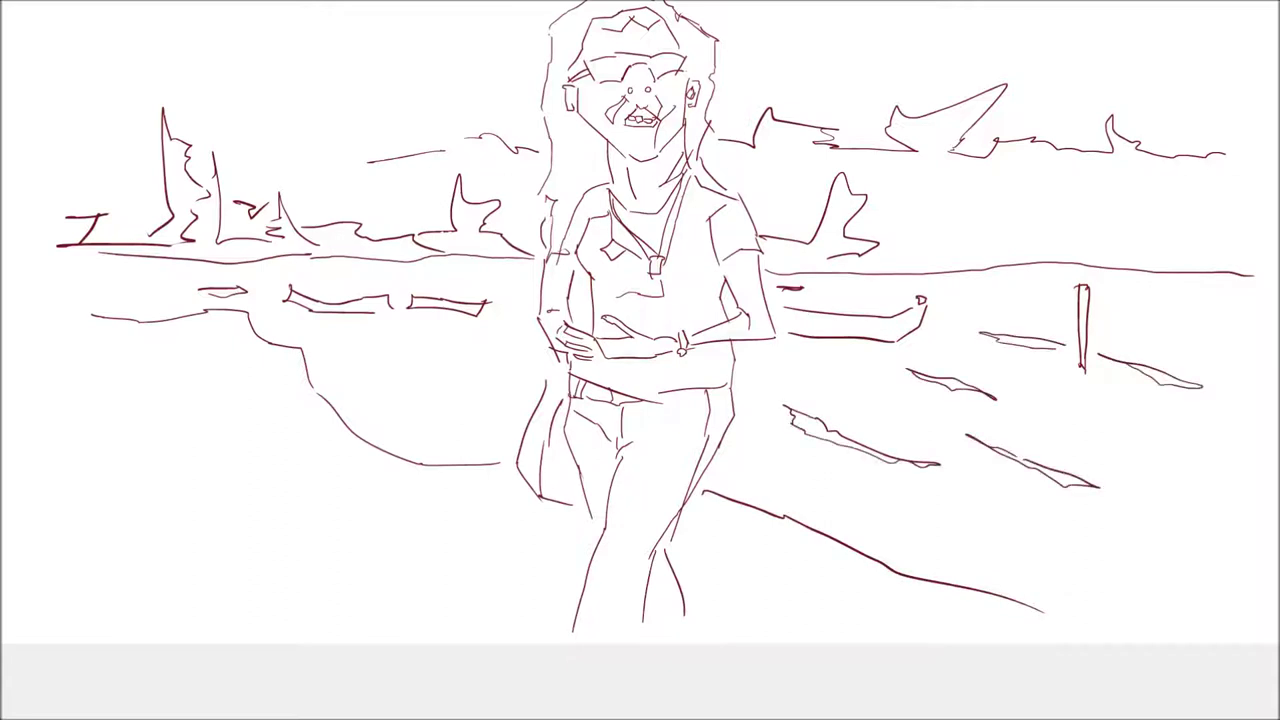
{"action": "left_click_drag", "start_coordinate": [462, 362], "coordinate": [434, 390]}
{"action": "left_click_drag", "start_coordinate": [388, 377], "coordinate": [354, 398]}
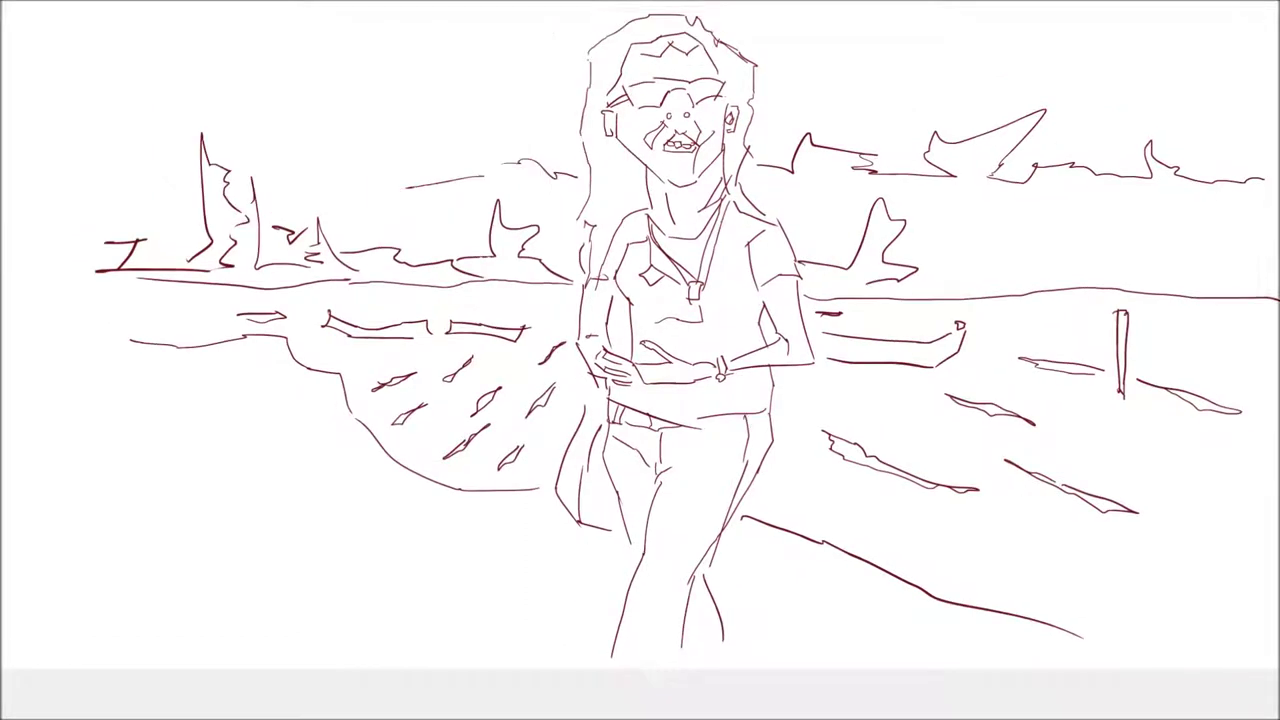
- Add a wavy peak to the left skyline and draw clouds across the sky
{"action": "left_click_drag", "start_coordinate": [290, 216], "coordinate": [440, 210]}
{"action": "left_click_drag", "start_coordinate": [128, 155], "coordinate": [218, 204]}
{"action": "left_click_drag", "start_coordinate": [826, 128], "coordinate": [922, 64]}
{"action": "left_click_drag", "start_coordinate": [456, 60], "coordinate": [596, 98]}
{"action": "left_click_drag", "start_coordinate": [324, 96], "coordinate": [356, 64]}
{"action": "left_click_drag", "start_coordinate": [142, 136], "coordinate": [326, 90]}
{"action": "left_click_drag", "start_coordinate": [1034, 102], "coordinate": [1144, 48]}
{"action": "left_click_drag", "start_coordinate": [946, 152], "coordinate": [1036, 100]}
{"action": "left_click_drag", "start_coordinate": [1142, 48], "coordinate": [1236, 130]}
- Draw the long sweeping left shoreline, a bottom ground stroke and a thigh fold line
{"action": "left_click_drag", "start_coordinate": [174, 392], "coordinate": [252, 436]}
{"action": "mouse_move", "coordinate": [78, 425]}
{"action": "left_mouse_down"}
{"action": "mouse_move", "coordinate": [176, 436]}
{"action": "mouse_move", "coordinate": [264, 530]}
{"action": "mouse_move", "coordinate": [497, 596]}
{"action": "mouse_move", "coordinate": [566, 676]}
{"action": "left_mouse_up"}
{"action": "left_click_drag", "start_coordinate": [706, 658], "coordinate": [820, 694]}
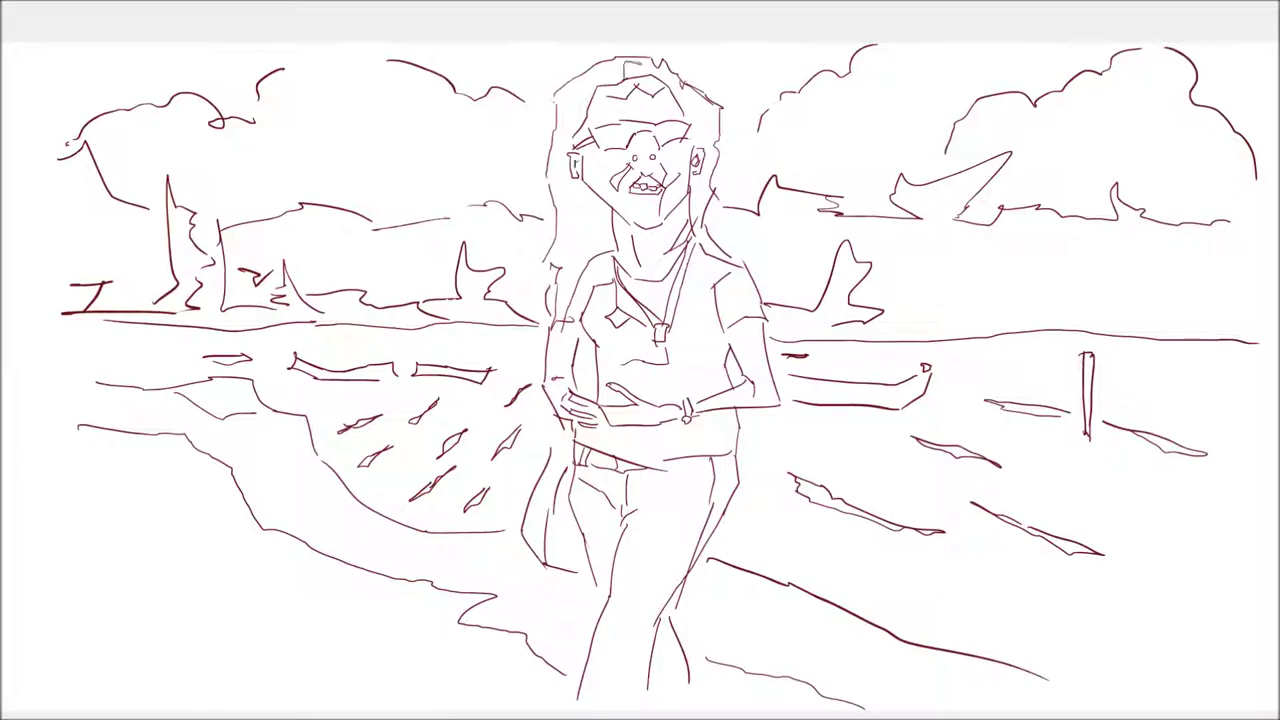
{"action": "left_click_drag", "start_coordinate": [672, 498], "coordinate": [646, 524]}
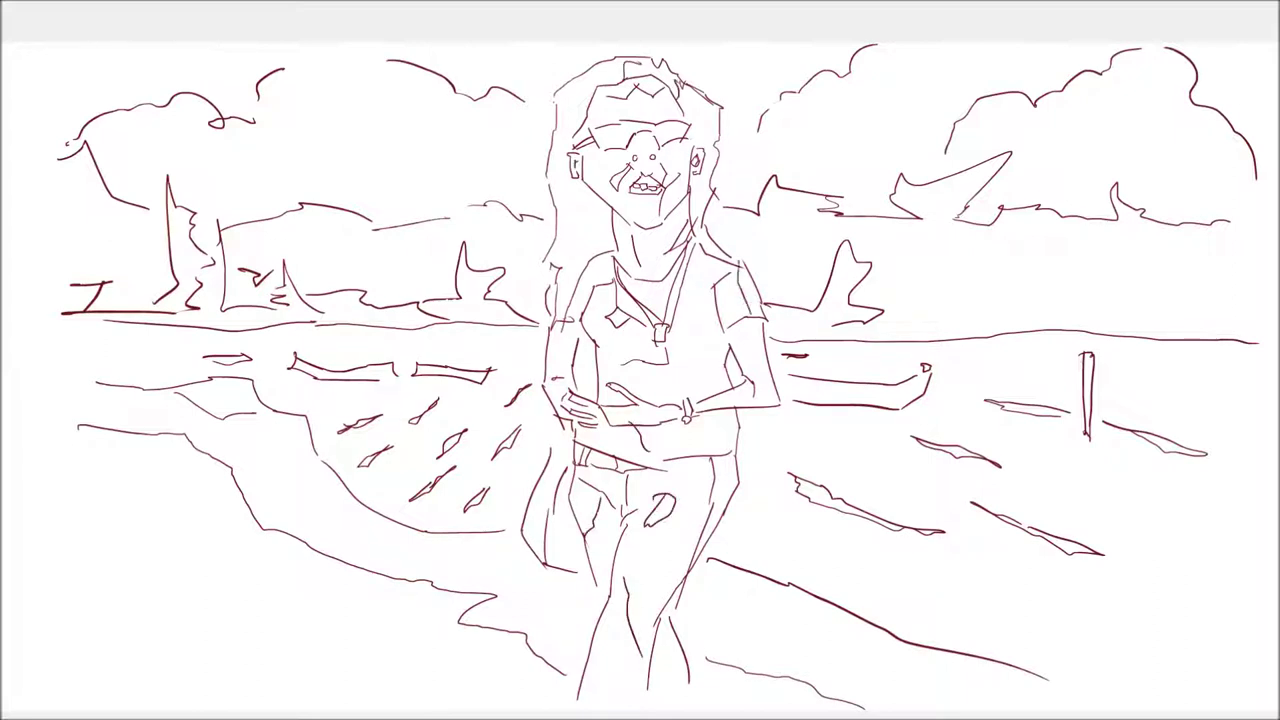
- Add trees along the right skyline
{"action": "left_click_drag", "start_coordinate": [1090, 318], "coordinate": [1155, 314]}
{"action": "left_click_drag", "start_coordinate": [923, 267], "coordinate": [983, 315]}
{"action": "left_click_drag", "start_coordinate": [980, 302], "coordinate": [1094, 288]}
{"action": "left_click_drag", "start_coordinate": [800, 322], "coordinate": [890, 295]}
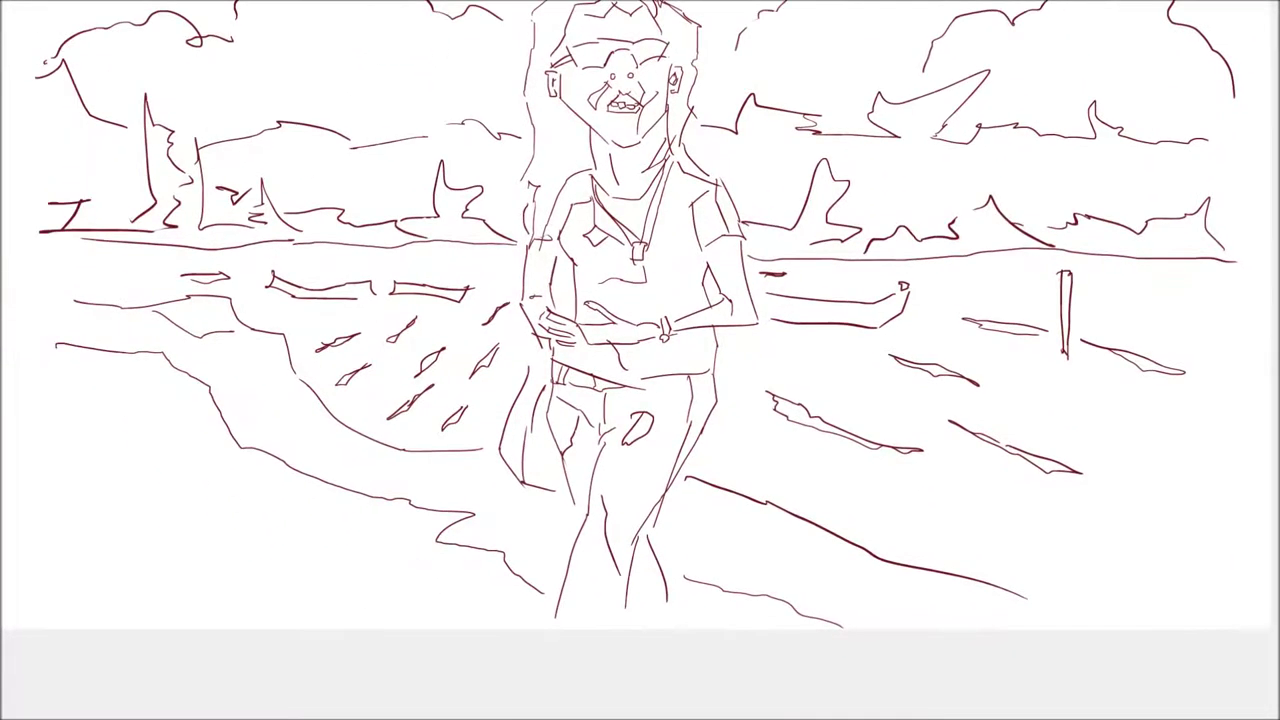
- Add lower-left beach lines and a tall vertical outline at the right side
{"action": "left_click_drag", "start_coordinate": [150, 618], "coordinate": [254, 494]}
{"action": "left_click_drag", "start_coordinate": [98, 534], "coordinate": [304, 476]}
{"action": "left_click_drag", "start_coordinate": [208, 552], "coordinate": [242, 536]}
{"action": "left_click_drag", "start_coordinate": [194, 380], "coordinate": [300, 370]}
{"action": "left_click_drag", "start_coordinate": [178, 336], "coordinate": [308, 328]}
{"action": "left_click_drag", "start_coordinate": [170, 264], "coordinate": [276, 260]}
{"action": "left_click_drag", "start_coordinate": [176, 80], "coordinate": [284, 66]}
{"action": "left_click_drag", "start_coordinate": [418, 370], "coordinate": [170, 650]}
{"action": "left_click_drag", "start_coordinate": [988, 36], "coordinate": [955, 392]}
{"action": "left_click_drag", "start_coordinate": [954, 404], "coordinate": [1012, 390]}
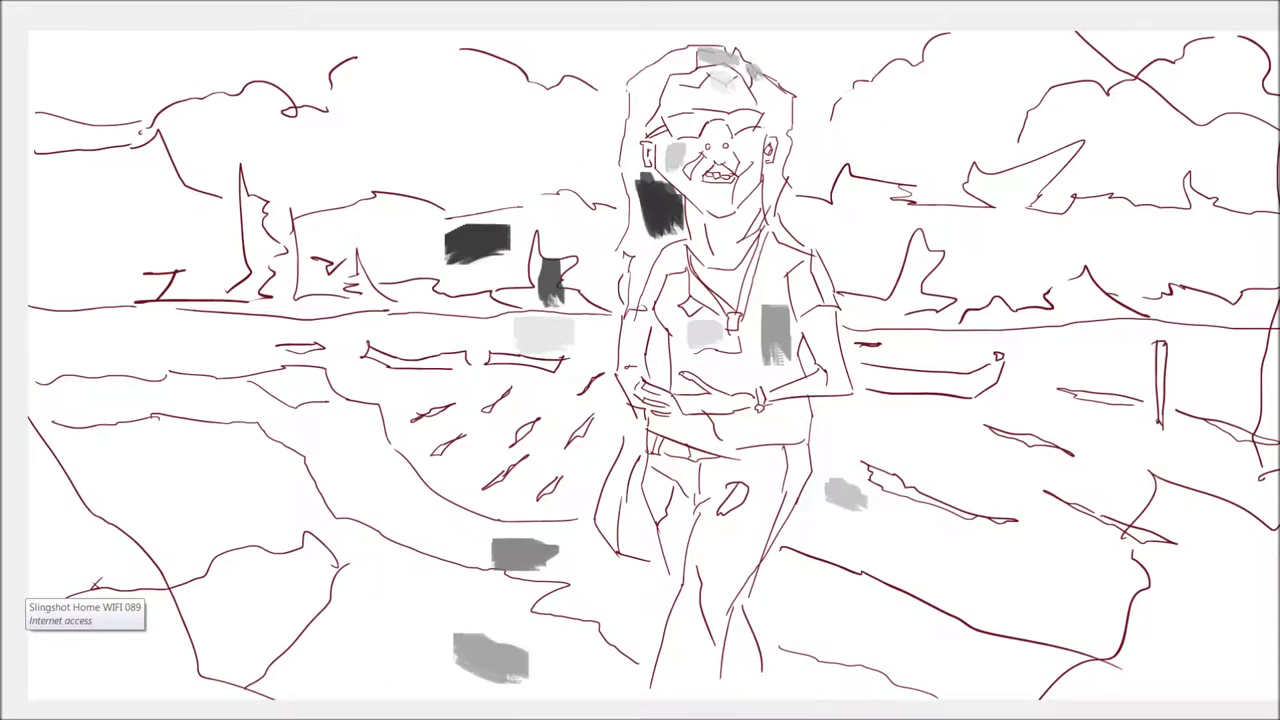
- Paint dark hair on the left and right sides of the face
{"action": "left_click_drag", "start_coordinate": [680, 202], "coordinate": [648, 296]}
{"action": "left_click_drag", "start_coordinate": [682, 232], "coordinate": [668, 284]}
{"action": "left_click_drag", "start_coordinate": [648, 204], "coordinate": [634, 278]}
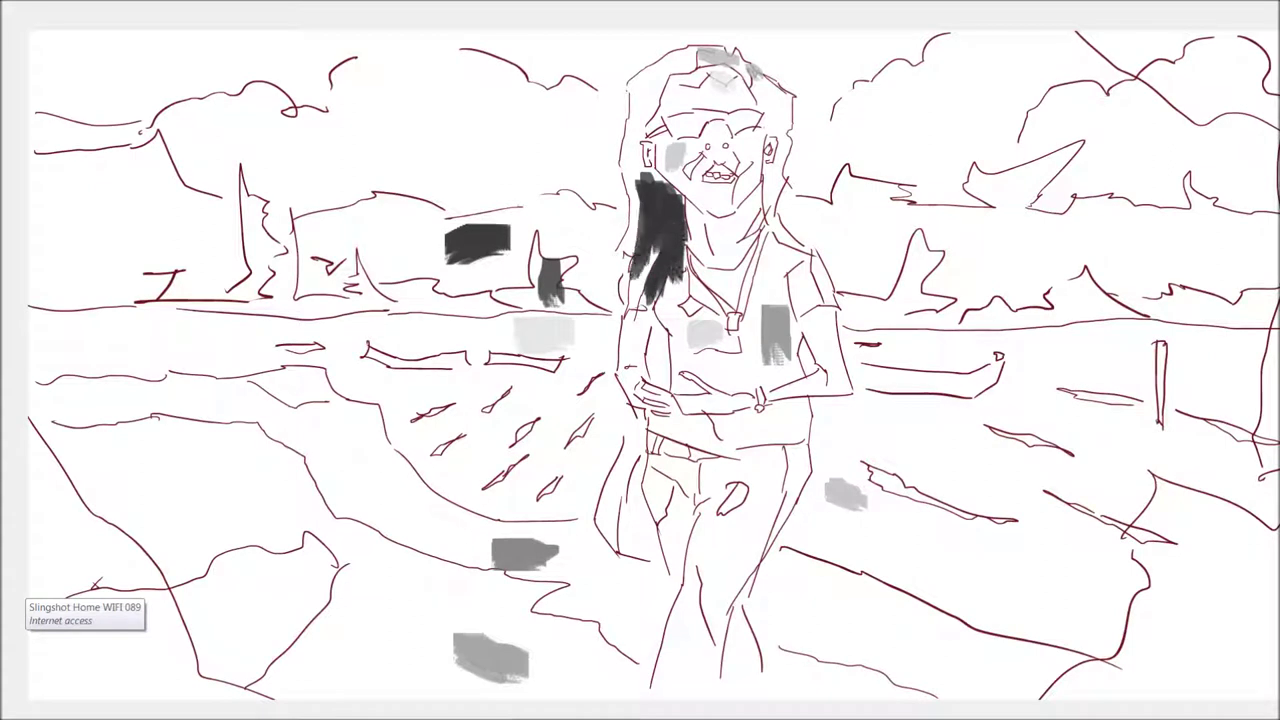
{"action": "mouse_move", "coordinate": [682, 204]}
{"action": "left_mouse_down"}
{"action": "mouse_move", "coordinate": [634, 168]}
{"action": "mouse_move", "coordinate": [624, 128]}
{"action": "mouse_move", "coordinate": [630, 186]}
{"action": "left_mouse_up"}
{"action": "mouse_move", "coordinate": [650, 140]}
{"action": "left_mouse_down"}
{"action": "mouse_move", "coordinate": [636, 92]}
{"action": "mouse_move", "coordinate": [668, 62]}
{"action": "mouse_move", "coordinate": [626, 132]}
{"action": "left_mouse_up"}
{"action": "mouse_move", "coordinate": [770, 90]}
{"action": "left_mouse_down"}
{"action": "mouse_move", "coordinate": [786, 174]}
{"action": "mouse_move", "coordinate": [774, 198]}
{"action": "mouse_move", "coordinate": [792, 240]}
{"action": "left_mouse_up"}
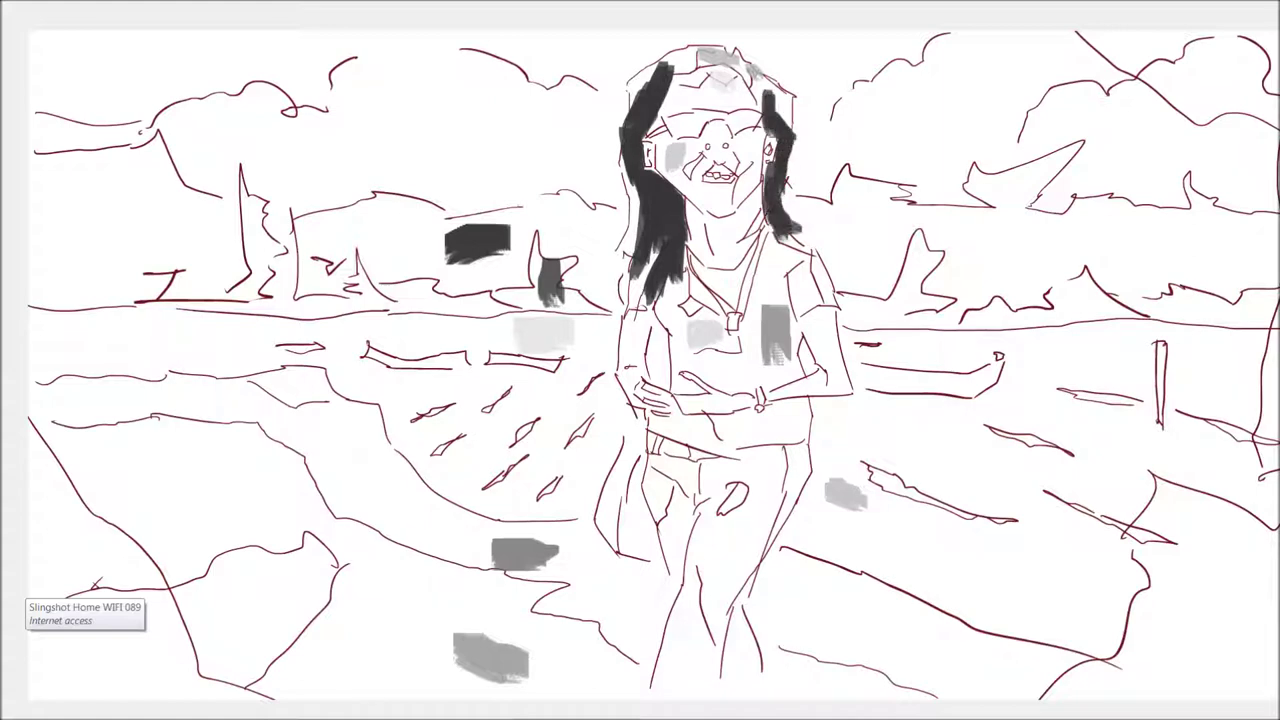
- Paint dark sunglasses, shade the forehead, cheeks and head grey, and darken right-side hair
{"action": "mouse_move", "coordinate": [732, 116]}
{"action": "left_mouse_down"}
{"action": "mouse_move", "coordinate": [758, 126]}
{"action": "mouse_move", "coordinate": [734, 130]}
{"action": "left_mouse_up"}
{"action": "mouse_move", "coordinate": [710, 112]}
{"action": "left_mouse_down"}
{"action": "mouse_move", "coordinate": [746, 122]}
{"action": "mouse_move", "coordinate": [666, 120]}
{"action": "mouse_move", "coordinate": [706, 132]}
{"action": "mouse_move", "coordinate": [650, 132]}
{"action": "left_mouse_up"}
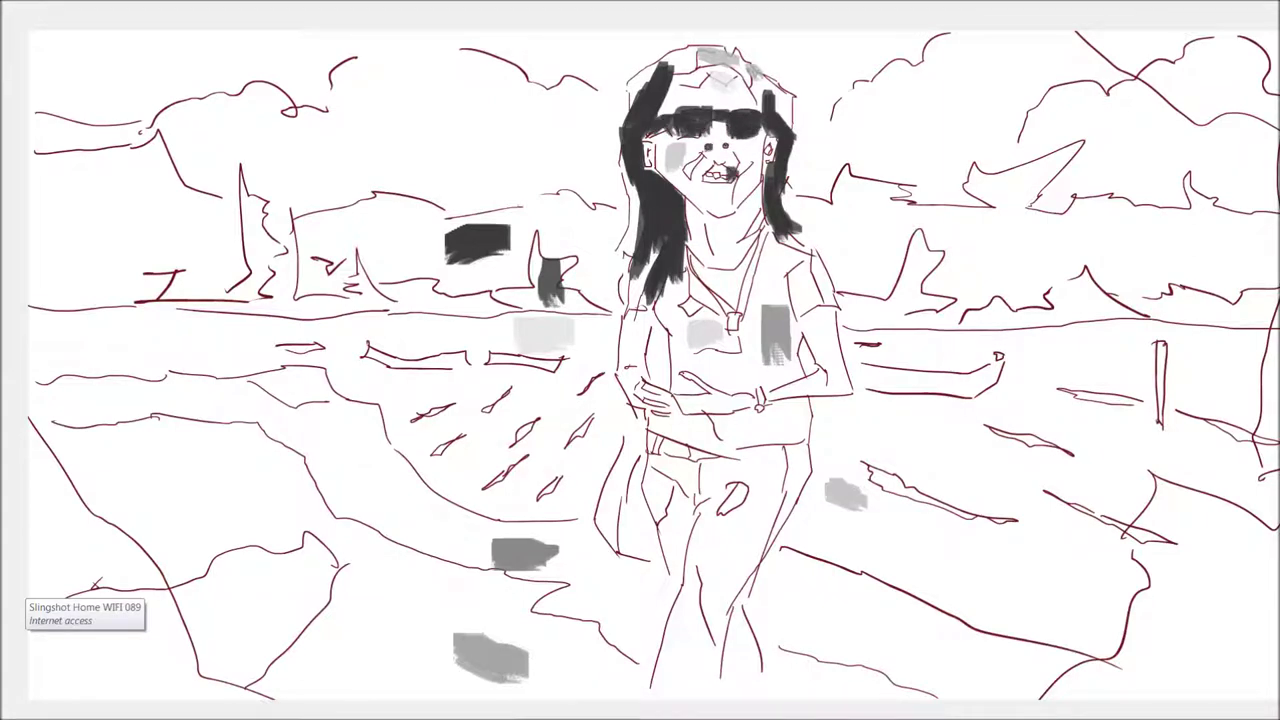
{"action": "mouse_move", "coordinate": [745, 96]}
{"action": "left_mouse_down"}
{"action": "mouse_move", "coordinate": [696, 100]}
{"action": "mouse_move", "coordinate": [700, 74]}
{"action": "left_mouse_up"}
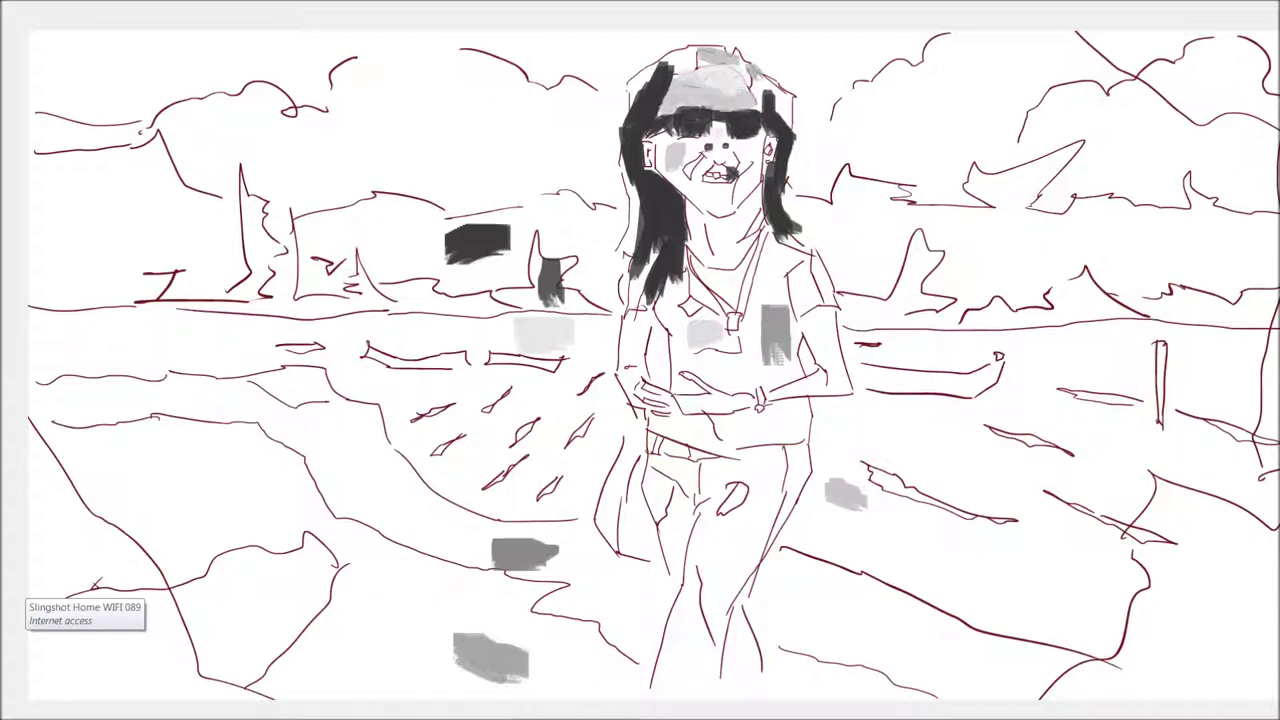
{"action": "mouse_move", "coordinate": [666, 140]}
{"action": "left_mouse_down"}
{"action": "mouse_move", "coordinate": [672, 184]}
{"action": "mouse_move", "coordinate": [700, 208]}
{"action": "mouse_move", "coordinate": [744, 186]}
{"action": "mouse_move", "coordinate": [706, 208]}
{"action": "mouse_move", "coordinate": [760, 146]}
{"action": "mouse_move", "coordinate": [776, 164]}
{"action": "mouse_move", "coordinate": [690, 168]}
{"action": "mouse_move", "coordinate": [680, 196]}
{"action": "mouse_move", "coordinate": [644, 150]}
{"action": "mouse_move", "coordinate": [682, 202]}
{"action": "left_mouse_up"}
{"action": "left_click_drag", "start_coordinate": [706, 54], "coordinate": [668, 68]}
{"action": "mouse_move", "coordinate": [750, 66]}
{"action": "left_mouse_down"}
{"action": "mouse_move", "coordinate": [796, 116]}
{"action": "mouse_move", "coordinate": [758, 106]}
{"action": "left_mouse_up"}
{"action": "left_click_drag", "start_coordinate": [778, 100], "coordinate": [796, 140]}
- Darken the necklace cord and add reddish touches around the nose and mouth
{"action": "mouse_move", "coordinate": [768, 216]}
{"action": "left_mouse_down"}
{"action": "mouse_move", "coordinate": [738, 316]}
{"action": "mouse_move", "coordinate": [686, 244]}
{"action": "left_mouse_up"}
{"action": "left_click_drag", "start_coordinate": [728, 314], "coordinate": [686, 258]}
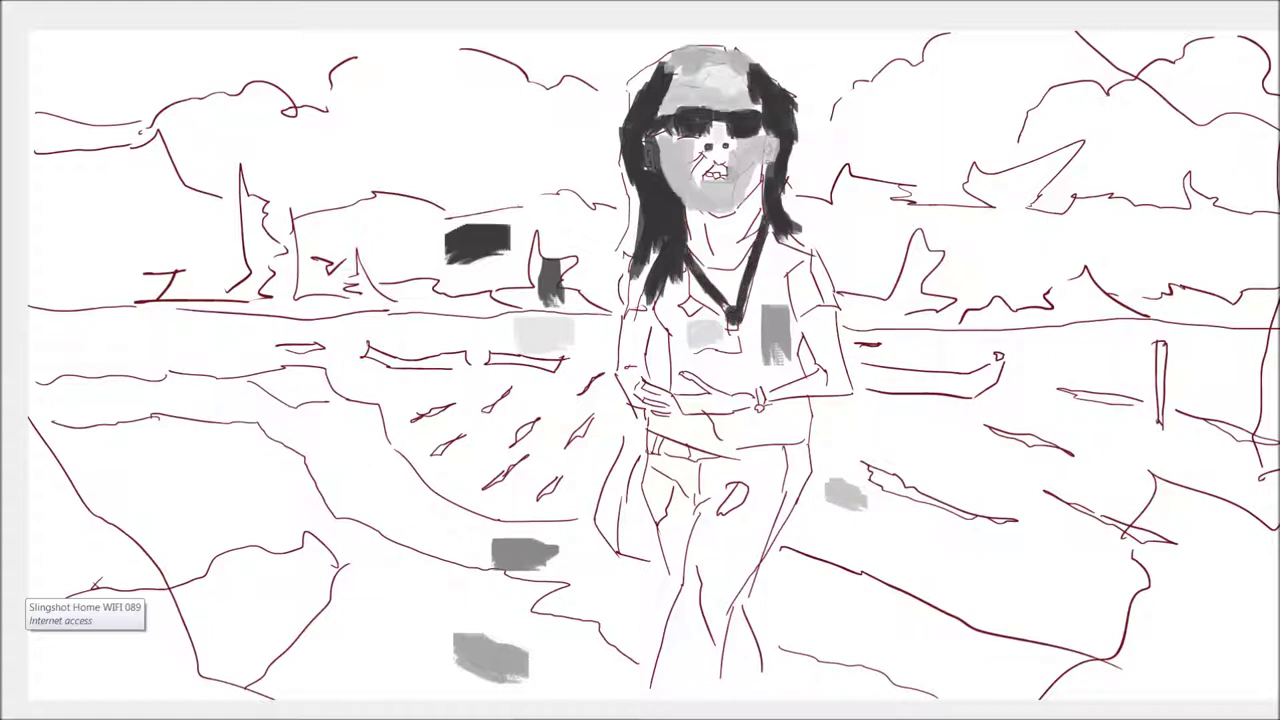
{"action": "left_click_drag", "start_coordinate": [700, 152], "coordinate": [720, 152]}
- Shade the neck and right arm in greys, lightening the upper arm
{"action": "mouse_move", "coordinate": [702, 215]}
{"action": "left_mouse_down"}
{"action": "mouse_move", "coordinate": [740, 262]}
{"action": "mouse_move", "coordinate": [764, 190]}
{"action": "mouse_move", "coordinate": [740, 262]}
{"action": "mouse_move", "coordinate": [708, 272]}
{"action": "left_mouse_up"}
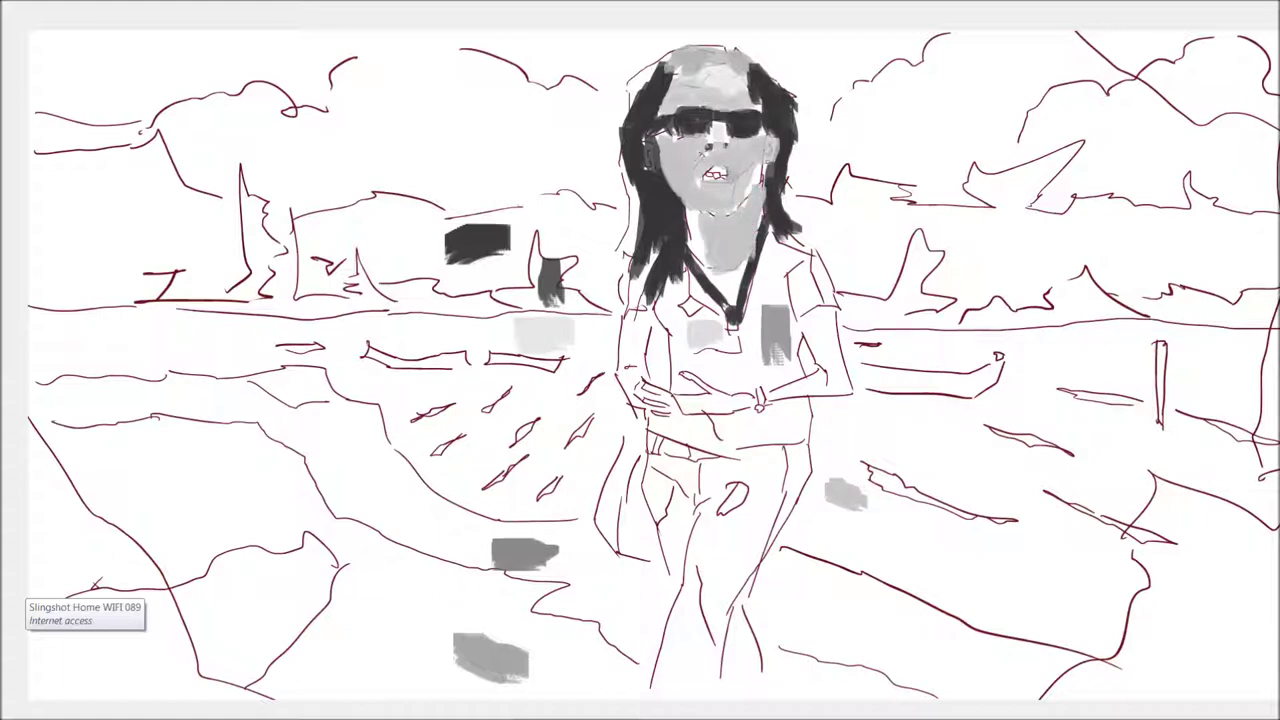
{"action": "left_click_drag", "start_coordinate": [760, 180], "coordinate": [738, 265]}
{"action": "left_click_drag", "start_coordinate": [696, 216], "coordinate": [697, 265]}
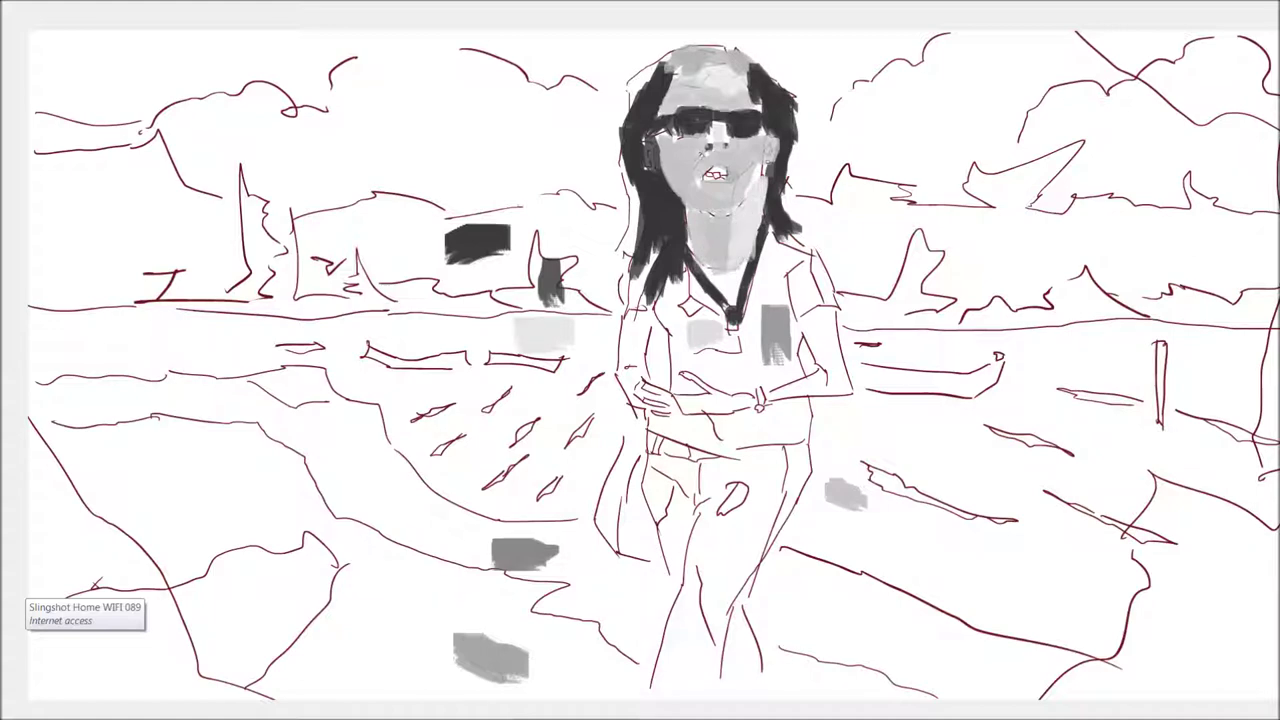
{"action": "mouse_move", "coordinate": [806, 318]}
{"action": "left_mouse_down"}
{"action": "mouse_move", "coordinate": [840, 396]}
{"action": "mouse_move", "coordinate": [762, 392]}
{"action": "mouse_move", "coordinate": [678, 420]}
{"action": "left_mouse_up"}
{"action": "mouse_move", "coordinate": [830, 312]}
{"action": "left_mouse_down"}
{"action": "mouse_move", "coordinate": [846, 388]}
{"action": "mouse_move", "coordinate": [770, 392]}
{"action": "left_mouse_up"}
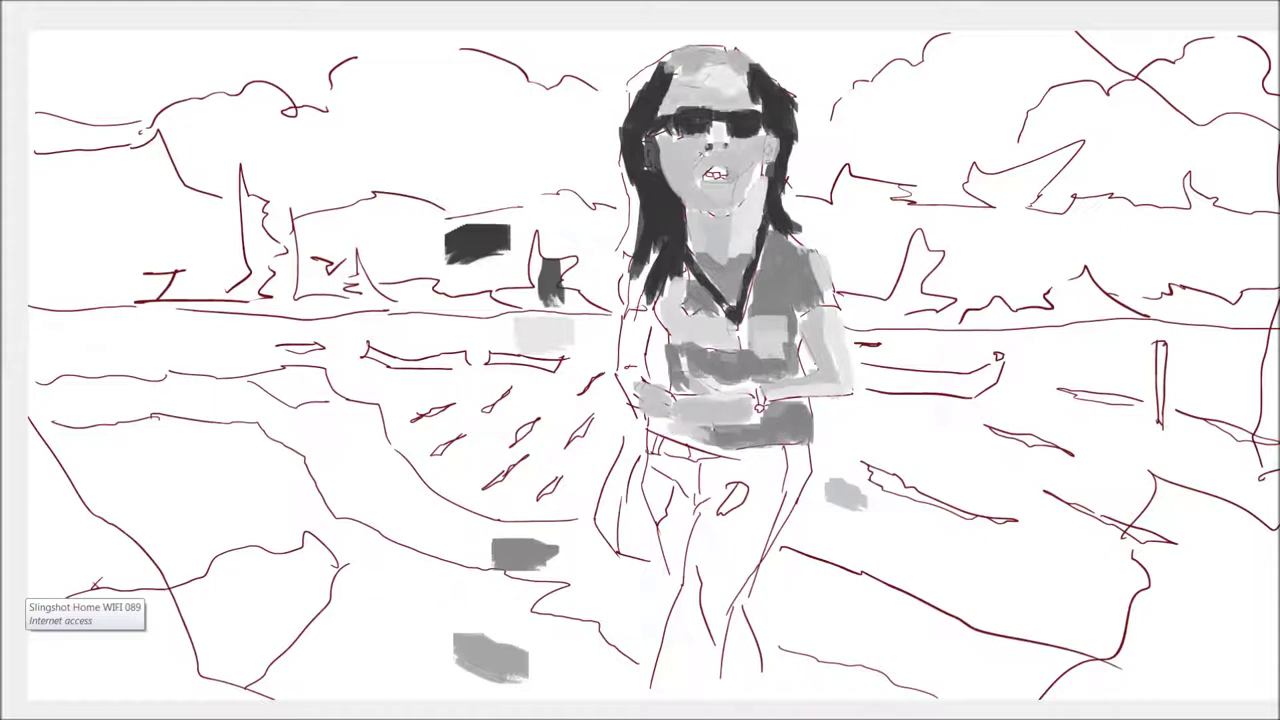
- Shade the woman's legs and hip in dark and light greys
{"action": "left_click_drag", "start_coordinate": [698, 551], "coordinate": [736, 543]}
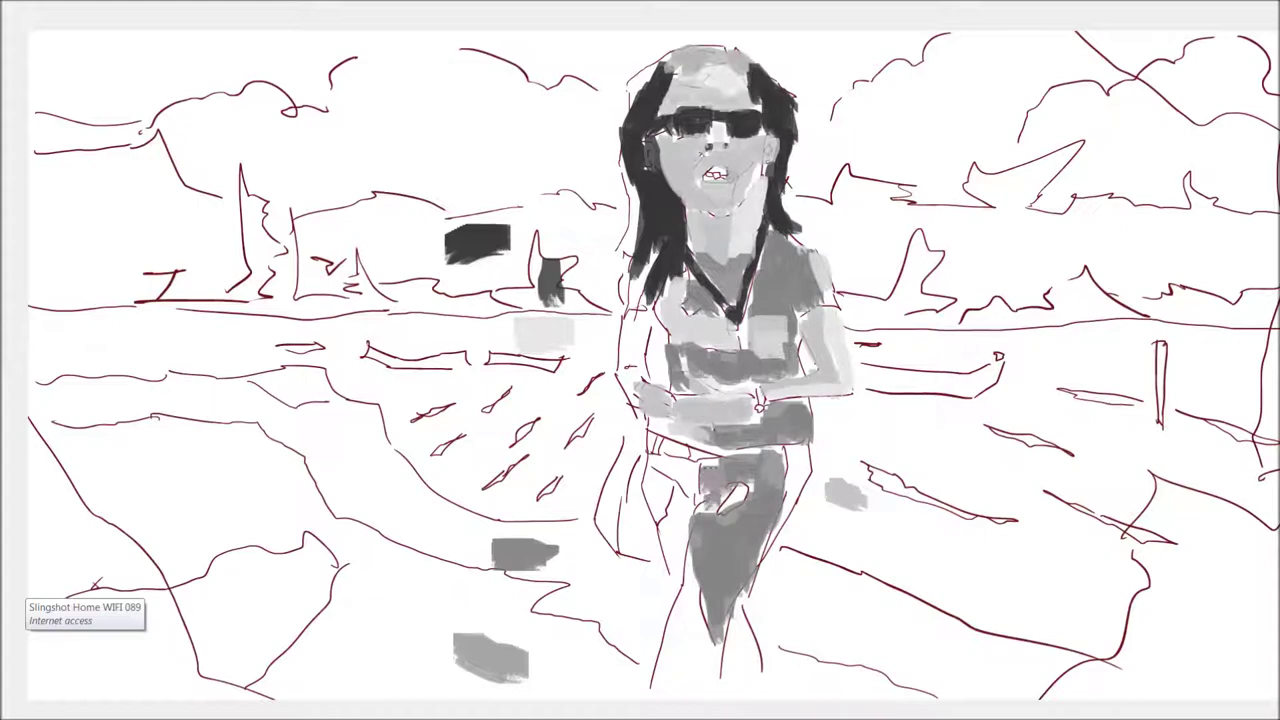
{"action": "left_click_drag", "start_coordinate": [700, 497], "coordinate": [675, 541]}
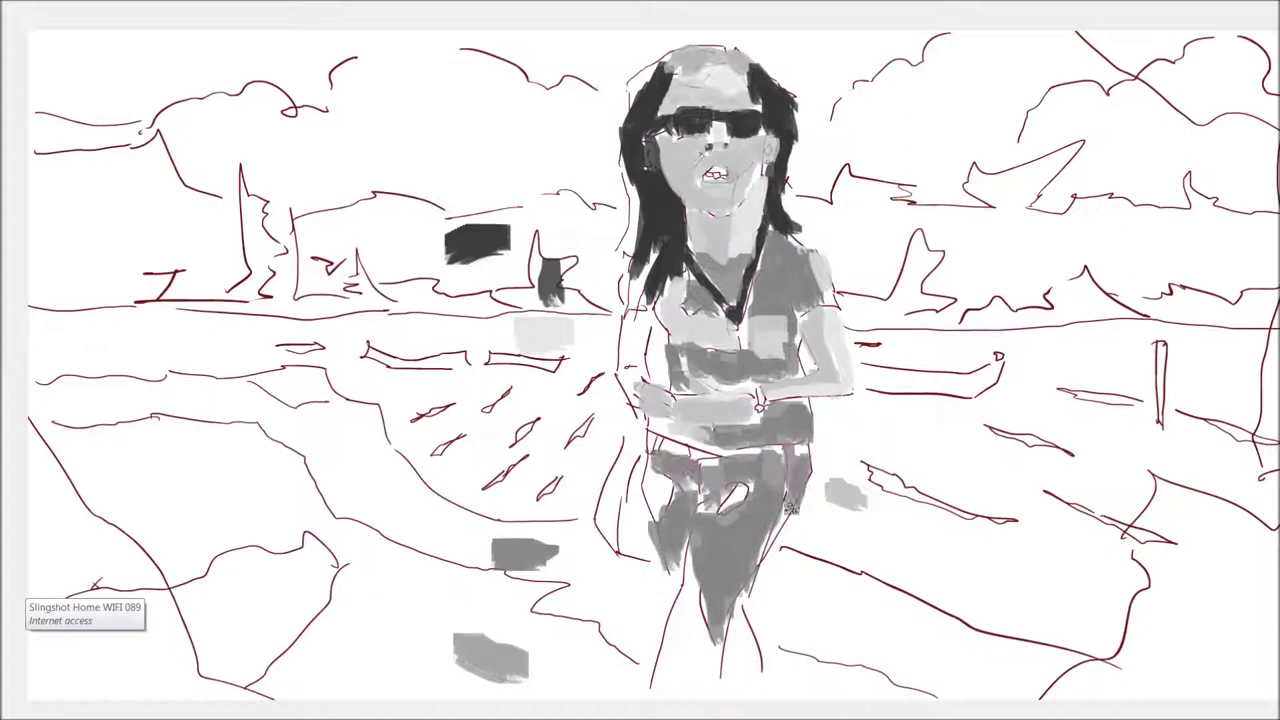
{"action": "mouse_move", "coordinate": [692, 563]}
{"action": "left_mouse_down"}
{"action": "mouse_move", "coordinate": [700, 655]}
{"action": "mouse_move", "coordinate": [712, 660]}
{"action": "left_mouse_up"}
{"action": "left_click_drag", "start_coordinate": [750, 620], "coordinate": [740, 682]}
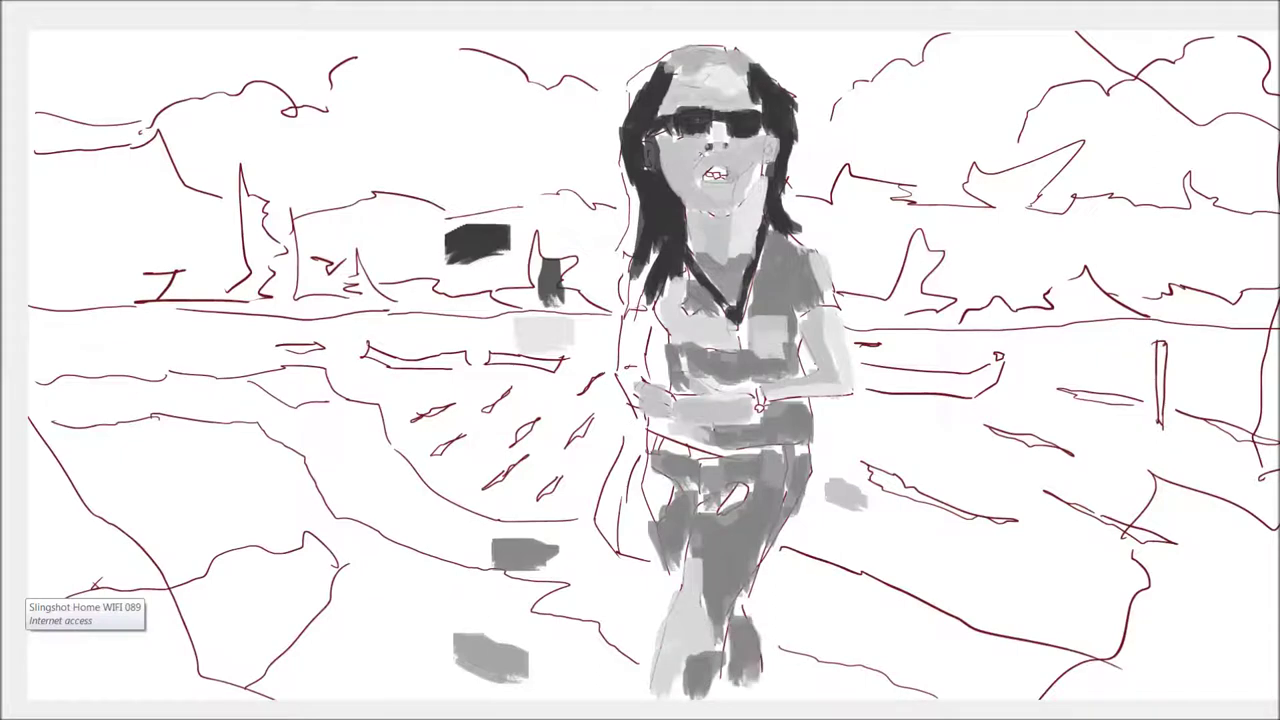
{"action": "left_click_drag", "start_coordinate": [662, 458], "coordinate": [660, 516]}
- Paint dark grey building shapes along the left and right horizon
{"action": "mouse_move", "coordinate": [536, 236]}
{"action": "left_mouse_down"}
{"action": "mouse_move", "coordinate": [584, 252]}
{"action": "mouse_move", "coordinate": [618, 316]}
{"action": "left_mouse_up"}
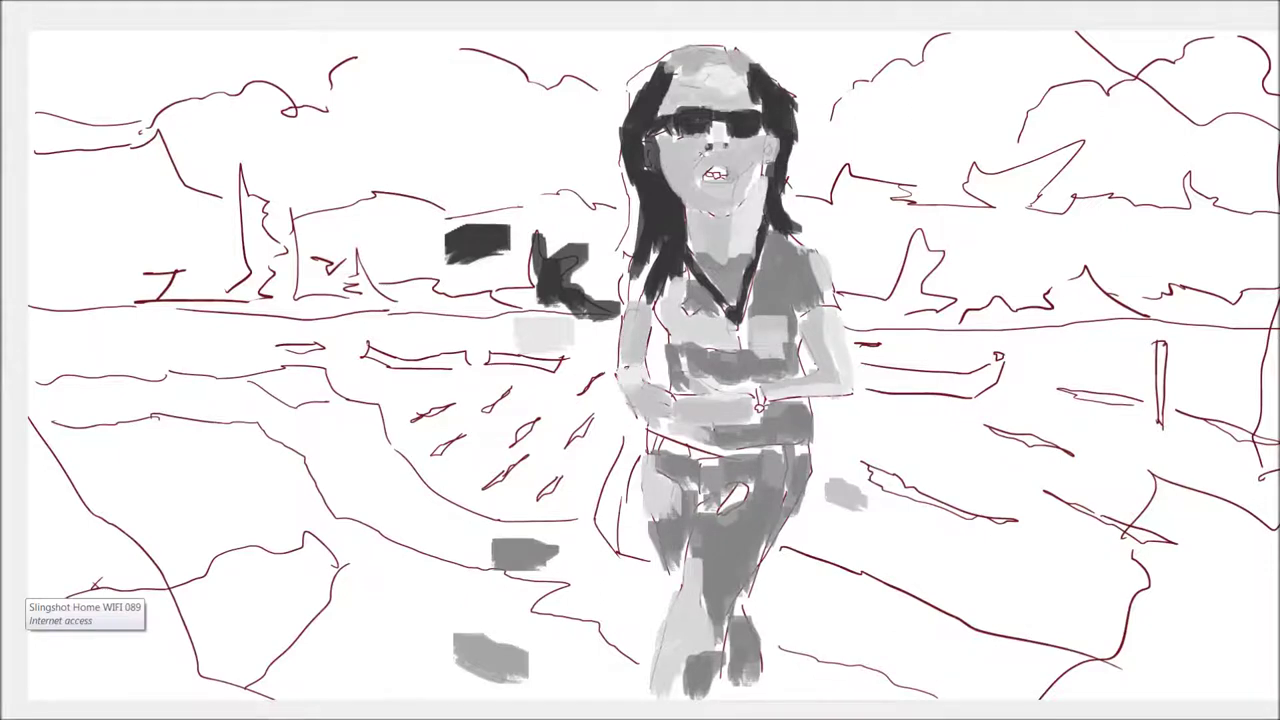
{"action": "mouse_move", "coordinate": [580, 302]}
{"action": "left_mouse_down"}
{"action": "mouse_move", "coordinate": [358, 288]}
{"action": "mouse_move", "coordinate": [270, 302]}
{"action": "mouse_move", "coordinate": [240, 185]}
{"action": "mouse_move", "coordinate": [170, 302]}
{"action": "left_mouse_up"}
{"action": "left_click_drag", "start_coordinate": [150, 220], "coordinate": [150, 312]}
{"action": "left_click_drag", "start_coordinate": [250, 300], "coordinate": [60, 300]}
{"action": "left_click_drag", "start_coordinate": [155, 216], "coordinate": [110, 290]}
{"action": "mouse_move", "coordinate": [845, 300]}
{"action": "left_mouse_down"}
{"action": "mouse_move", "coordinate": [920, 230]}
{"action": "mouse_move", "coordinate": [860, 320]}
{"action": "mouse_move", "coordinate": [1148, 326]}
{"action": "mouse_move", "coordinate": [1232, 270]}
{"action": "mouse_move", "coordinate": [1126, 305]}
{"action": "mouse_move", "coordinate": [962, 314]}
{"action": "left_mouse_up"}
{"action": "mouse_move", "coordinate": [1210, 250]}
{"action": "left_mouse_down"}
{"action": "mouse_move", "coordinate": [1160, 340]}
{"action": "mouse_move", "coordinate": [1010, 340]}
{"action": "left_mouse_up"}
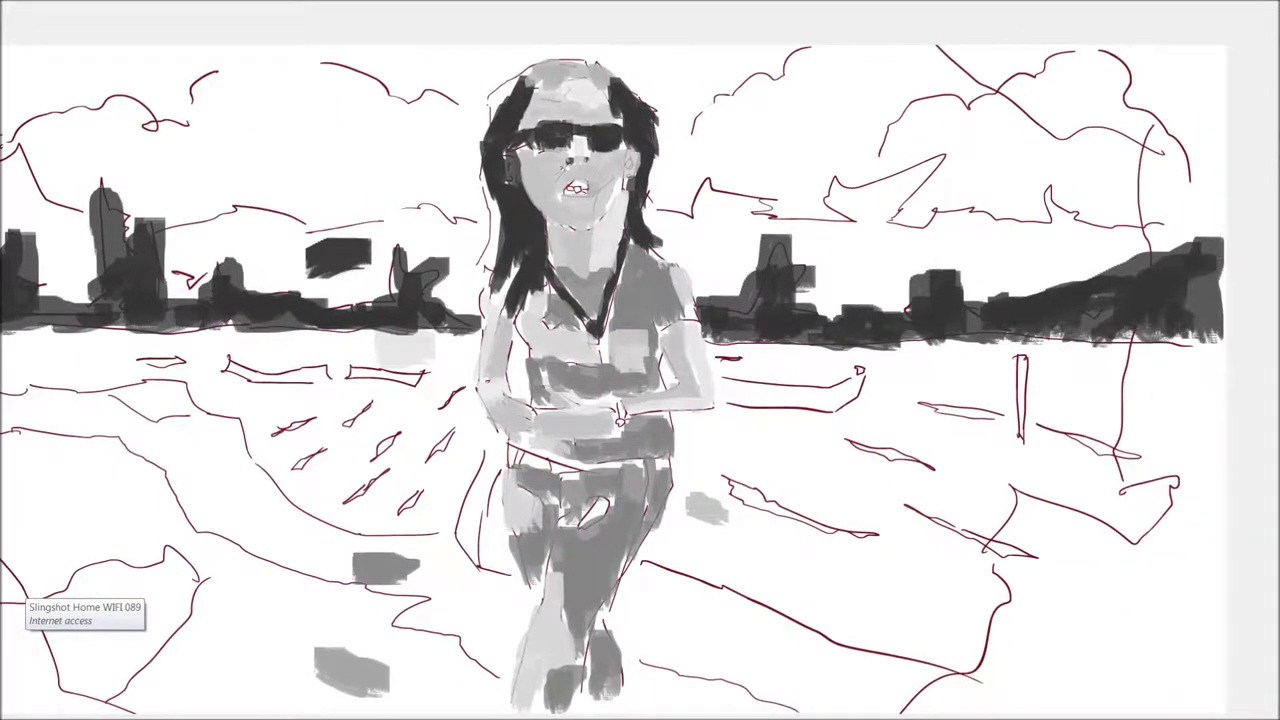
- Brush light grey over the left water and the lower-right sand
{"action": "left_click_drag", "start_coordinate": [640, 400], "coordinate": [680, 372]}
{"action": "mouse_move", "coordinate": [428, 305]}
{"action": "left_mouse_down"}
{"action": "mouse_move", "coordinate": [285, 340]}
{"action": "mouse_move", "coordinate": [420, 483]}
{"action": "mouse_move", "coordinate": [371, 463]}
{"action": "mouse_move", "coordinate": [463, 326]}
{"action": "mouse_move", "coordinate": [420, 440]}
{"action": "mouse_move", "coordinate": [510, 450]}
{"action": "mouse_move", "coordinate": [445, 495]}
{"action": "left_mouse_up"}
{"action": "left_click_drag", "start_coordinate": [640, 400], "coordinate": [808, 410]}
{"action": "left_click_drag", "start_coordinate": [430, 395], "coordinate": [414, 356]}
{"action": "mouse_move", "coordinate": [348, 317]}
{"action": "left_mouse_down"}
{"action": "mouse_move", "coordinate": [300, 357]}
{"action": "mouse_move", "coordinate": [180, 365]}
{"action": "mouse_move", "coordinate": [243, 323]}
{"action": "mouse_move", "coordinate": [296, 343]}
{"action": "left_mouse_up"}
{"action": "mouse_move", "coordinate": [837, 515]}
{"action": "left_mouse_down"}
{"action": "mouse_move", "coordinate": [692, 470]}
{"action": "mouse_move", "coordinate": [970, 590]}
{"action": "left_mouse_up"}
{"action": "mouse_move", "coordinate": [1000, 300]}
{"action": "left_mouse_down"}
{"action": "mouse_move", "coordinate": [1030, 290]}
{"action": "mouse_move", "coordinate": [800, 290]}
{"action": "mouse_move", "coordinate": [808, 343]}
{"action": "mouse_move", "coordinate": [745, 365]}
{"action": "mouse_move", "coordinate": [851, 358]}
{"action": "left_mouse_up"}
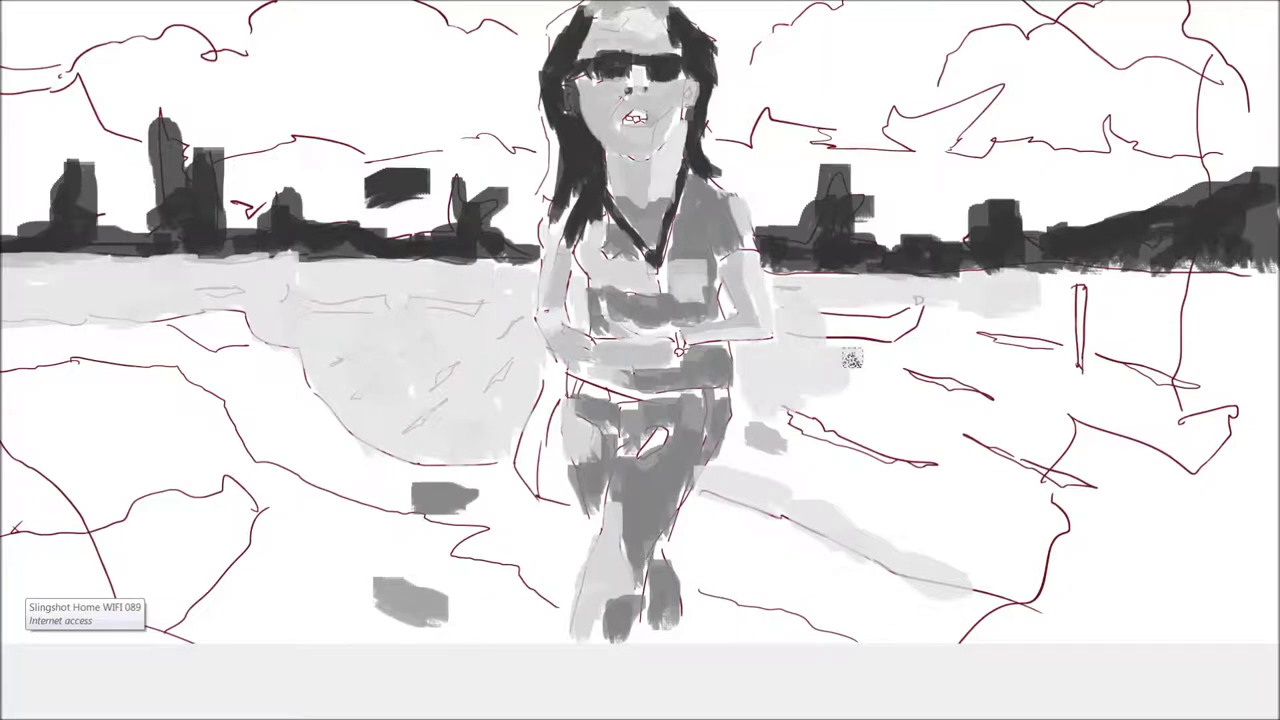
- Brush light grey across the water and add grey ripple strokes on both sides
{"action": "scroll", "coordinate": [1028, 283], "scroll_direction": "right", "scroll_amount": 3}
{"action": "mouse_move", "coordinate": [1071, 274]}
{"action": "left_mouse_down"}
{"action": "mouse_move", "coordinate": [757, 291]}
{"action": "mouse_move", "coordinate": [934, 337]}
{"action": "mouse_move", "coordinate": [1095, 328]}
{"action": "mouse_move", "coordinate": [774, 306]}
{"action": "mouse_move", "coordinate": [830, 365]}
{"action": "mouse_move", "coordinate": [1080, 420]}
{"action": "mouse_move", "coordinate": [808, 365]}
{"action": "mouse_move", "coordinate": [677, 360]}
{"action": "mouse_move", "coordinate": [789, 429]}
{"action": "mouse_move", "coordinate": [889, 428]}
{"action": "mouse_move", "coordinate": [968, 480]}
{"action": "mouse_move", "coordinate": [780, 590]}
{"action": "mouse_move", "coordinate": [808, 566]}
{"action": "mouse_move", "coordinate": [636, 407]}
{"action": "mouse_move", "coordinate": [854, 534]}
{"action": "mouse_move", "coordinate": [606, 457]}
{"action": "mouse_move", "coordinate": [540, 452]}
{"action": "left_mouse_up"}
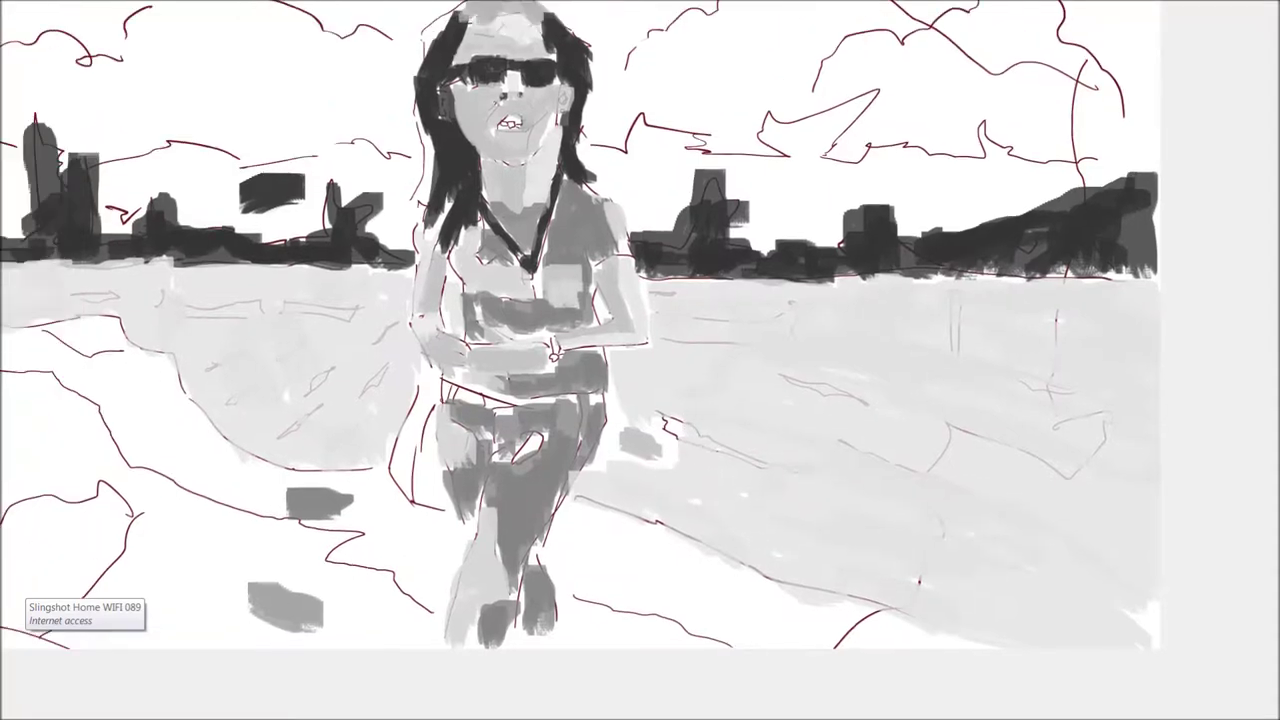
{"action": "mouse_move", "coordinate": [866, 342]}
{"action": "left_mouse_down"}
{"action": "mouse_move", "coordinate": [1015, 380]}
{"action": "mouse_move", "coordinate": [800, 400]}
{"action": "mouse_move", "coordinate": [797, 373]}
{"action": "mouse_move", "coordinate": [640, 445]}
{"action": "mouse_move", "coordinate": [706, 389]}
{"action": "mouse_move", "coordinate": [640, 370]}
{"action": "left_mouse_up"}
{"action": "mouse_move", "coordinate": [316, 440]}
{"action": "left_mouse_down"}
{"action": "mouse_move", "coordinate": [248, 396]}
{"action": "mouse_move", "coordinate": [351, 334]}
{"action": "mouse_move", "coordinate": [354, 349]}
{"action": "mouse_move", "coordinate": [200, 360]}
{"action": "mouse_move", "coordinate": [327, 453]}
{"action": "mouse_move", "coordinate": [365, 452]}
{"action": "left_mouse_up"}
{"action": "mouse_move", "coordinate": [730, 445]}
{"action": "left_mouse_down"}
{"action": "mouse_move", "coordinate": [940, 410]}
{"action": "mouse_move", "coordinate": [1150, 440]}
{"action": "mouse_move", "coordinate": [670, 470]}
{"action": "mouse_move", "coordinate": [580, 498]}
{"action": "left_mouse_up"}
{"action": "mouse_move", "coordinate": [900, 355]}
{"action": "left_mouse_down"}
{"action": "mouse_move", "coordinate": [1130, 352]}
{"action": "mouse_move", "coordinate": [1071, 398]}
{"action": "left_mouse_up"}
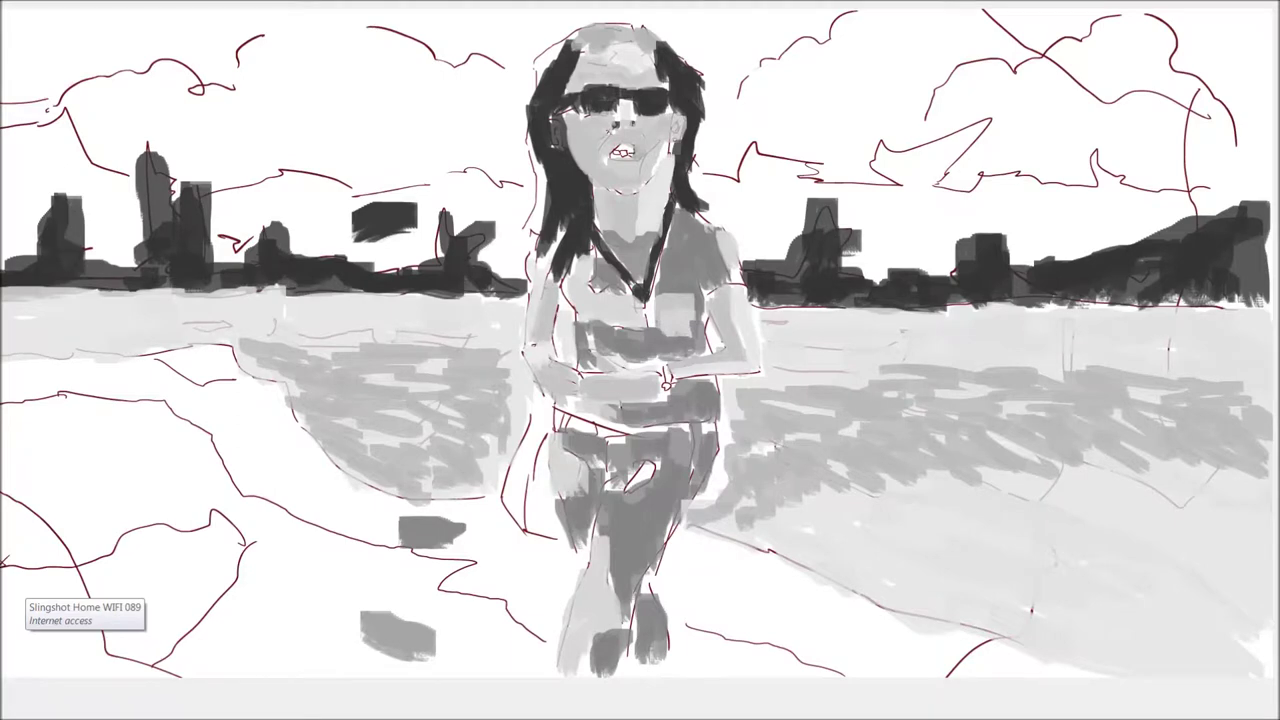
- Paint dark boats on the water and a dark tree mass over the left skyline
{"action": "left_click_drag", "start_coordinate": [896, 338], "coordinate": [800, 362]}
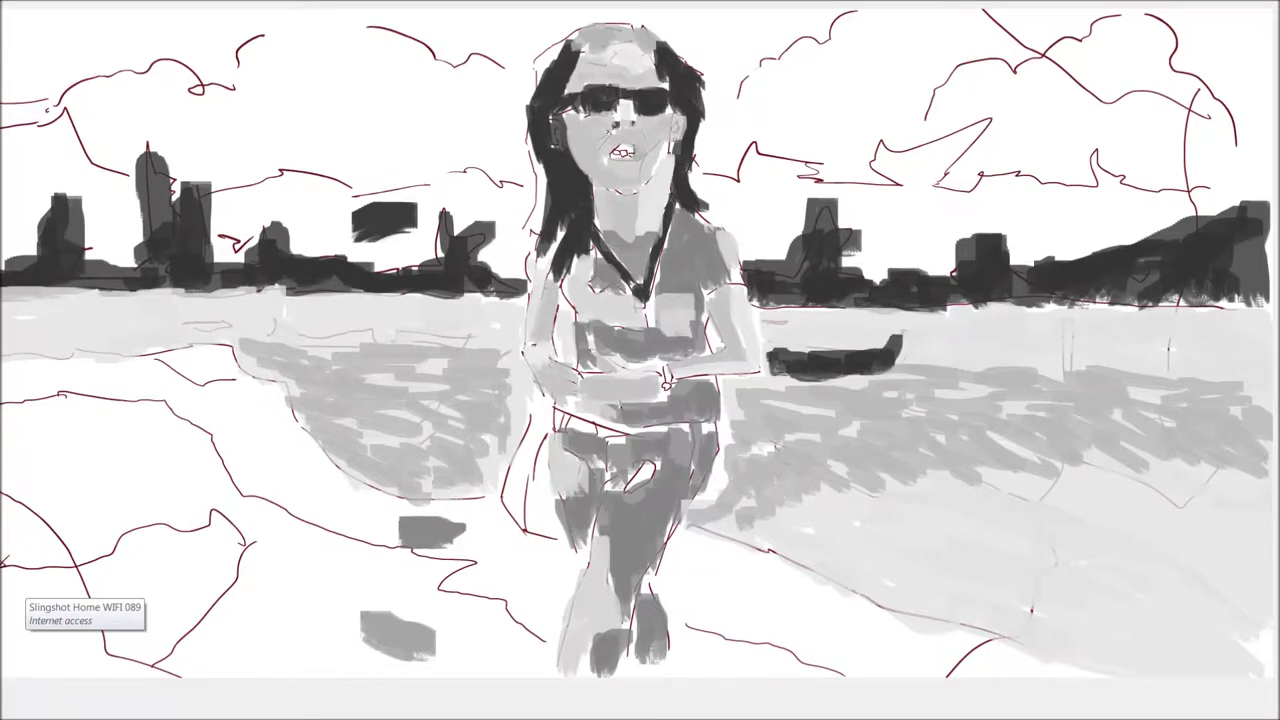
{"action": "left_click_drag", "start_coordinate": [88, 336], "coordinate": [156, 326]}
{"action": "left_click_drag", "start_coordinate": [24, 312], "coordinate": [76, 302]}
{"action": "mouse_move", "coordinate": [215, 185]}
{"action": "left_mouse_down"}
{"action": "mouse_move", "coordinate": [205, 230]}
{"action": "mouse_move", "coordinate": [100, 320]}
{"action": "mouse_move", "coordinate": [221, 262]}
{"action": "mouse_move", "coordinate": [200, 330]}
{"action": "mouse_move", "coordinate": [300, 230]}
{"action": "mouse_move", "coordinate": [370, 320]}
{"action": "mouse_move", "coordinate": [472, 333]}
{"action": "left_mouse_up"}
{"action": "left_click_drag", "start_coordinate": [350, 340], "coordinate": [290, 215]}
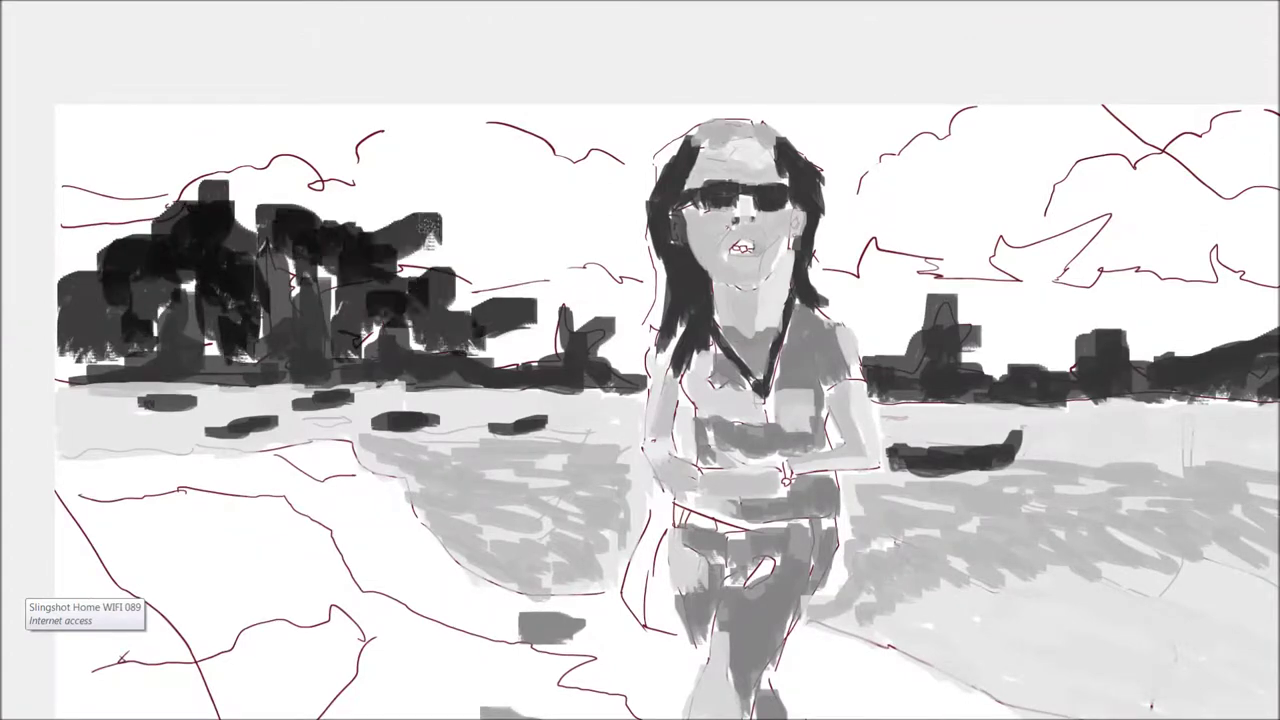
- Darken the skyline on both sides of the woman with dense dark strokes
{"action": "left_click_drag", "start_coordinate": [420, 215], "coordinate": [475, 315]}
{"action": "mouse_move", "coordinate": [640, 267]}
{"action": "left_mouse_down"}
{"action": "mouse_move", "coordinate": [520, 240]}
{"action": "mouse_move", "coordinate": [480, 340]}
{"action": "mouse_move", "coordinate": [625, 365]}
{"action": "left_mouse_up"}
{"action": "left_click_drag", "start_coordinate": [810, 260], "coordinate": [905, 265]}
{"action": "left_click_drag", "start_coordinate": [840, 335], "coordinate": [940, 240]}
{"action": "mouse_move", "coordinate": [880, 300]}
{"action": "left_mouse_down"}
{"action": "mouse_move", "coordinate": [1015, 270]}
{"action": "mouse_move", "coordinate": [1005, 360]}
{"action": "left_mouse_up"}
{"action": "left_click_drag", "start_coordinate": [1010, 285], "coordinate": [1090, 350]}
- Paint dark buildings and tall towers into the right skyline
{"action": "left_click_drag", "start_coordinate": [1140, 130], "coordinate": [1150, 240]}
{"action": "left_click_drag", "start_coordinate": [1080, 120], "coordinate": [1150, 270]}
{"action": "left_click_drag", "start_coordinate": [1020, 150], "coordinate": [1120, 275]}
{"action": "left_click_drag", "start_coordinate": [1071, 197], "coordinate": [985, 260]}
{"action": "left_click_drag", "start_coordinate": [1030, 200], "coordinate": [950, 310]}
{"action": "left_click_drag", "start_coordinate": [960, 165], "coordinate": [910, 285]}
{"action": "left_click_drag", "start_coordinate": [930, 210], "coordinate": [880, 240]}
{"action": "left_click_drag", "start_coordinate": [808, 140], "coordinate": [825, 280]}
{"action": "left_click_drag", "start_coordinate": [840, 200], "coordinate": [905, 285]}
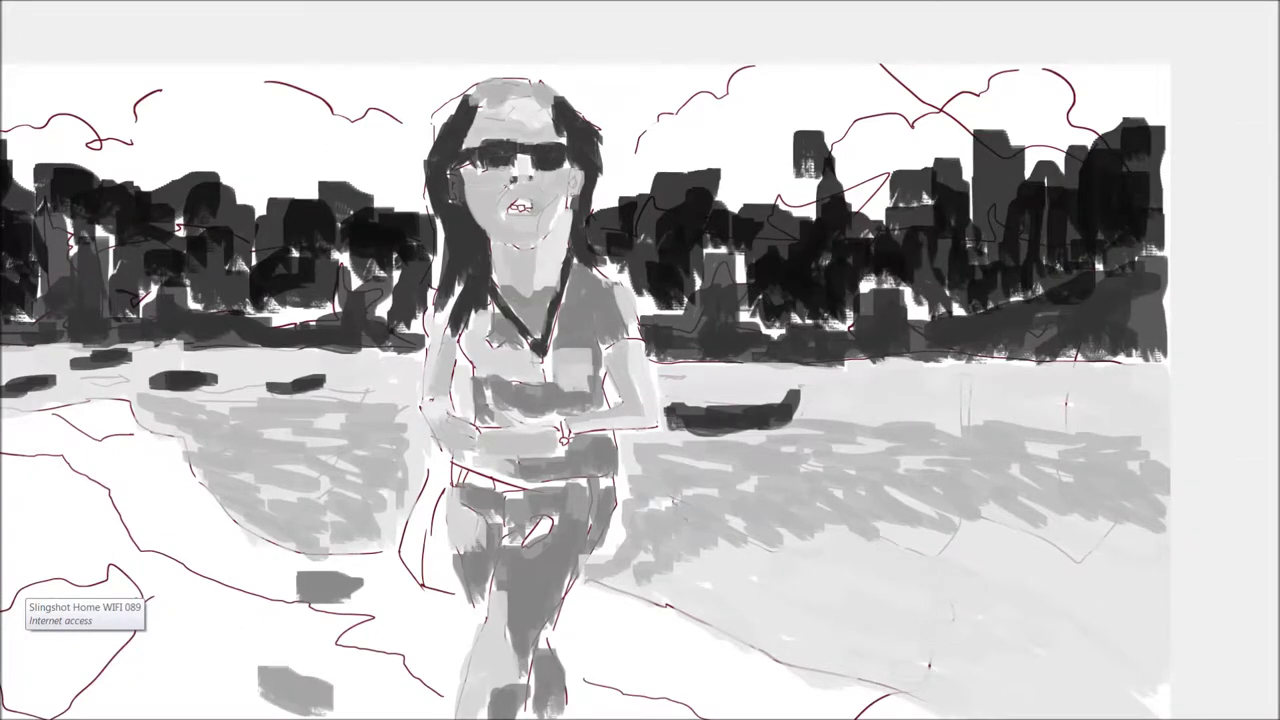
- Brush light grey over the sky above the skyline
{"action": "mouse_move", "coordinate": [1160, 69]}
{"action": "left_mouse_down"}
{"action": "mouse_move", "coordinate": [1043, 50]}
{"action": "mouse_move", "coordinate": [962, 56]}
{"action": "mouse_move", "coordinate": [870, 140]}
{"action": "mouse_move", "coordinate": [583, 54]}
{"action": "mouse_move", "coordinate": [603, 62]}
{"action": "left_mouse_up"}
{"action": "mouse_move", "coordinate": [599, 200]}
{"action": "left_mouse_down"}
{"action": "mouse_move", "coordinate": [634, 51]}
{"action": "mouse_move", "coordinate": [720, 95]}
{"action": "mouse_move", "coordinate": [810, 200]}
{"action": "mouse_move", "coordinate": [831, 60]}
{"action": "mouse_move", "coordinate": [729, 60]}
{"action": "left_mouse_up"}
{"action": "key", "text": "super"}
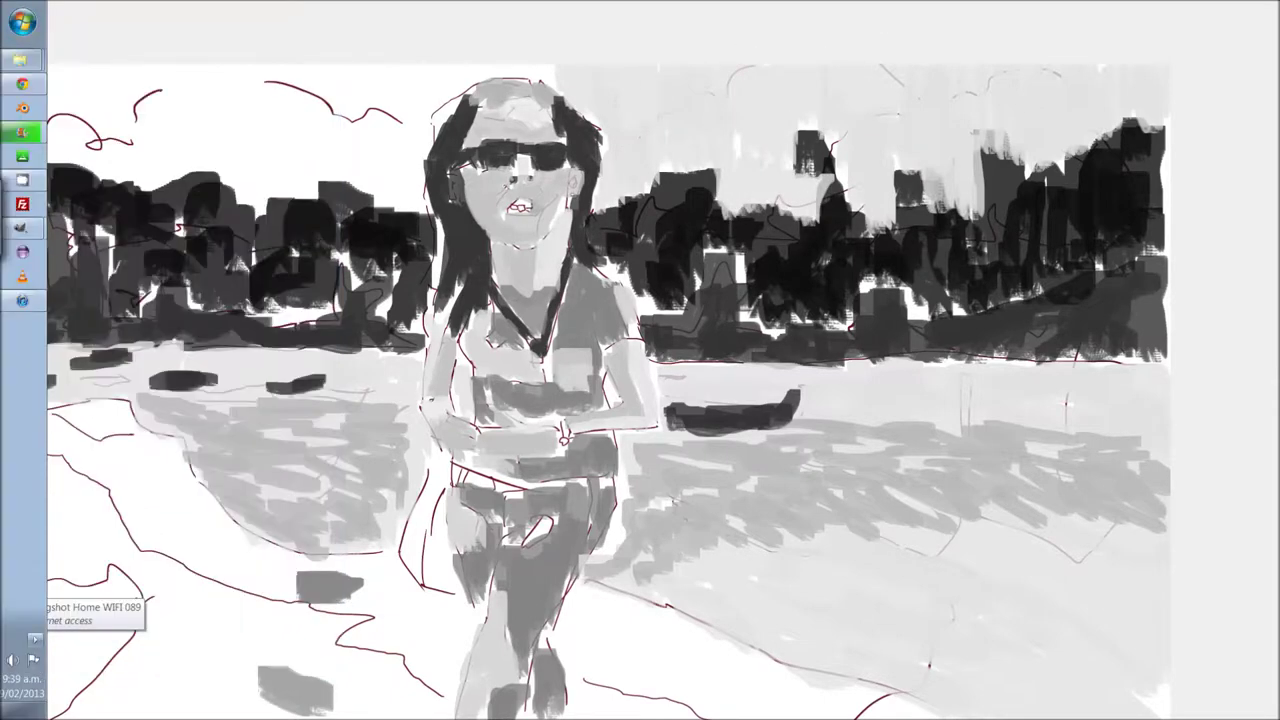
- Dismiss the taskbar notification-area popup
{"action": "left_click", "coordinate": [35, 640]}
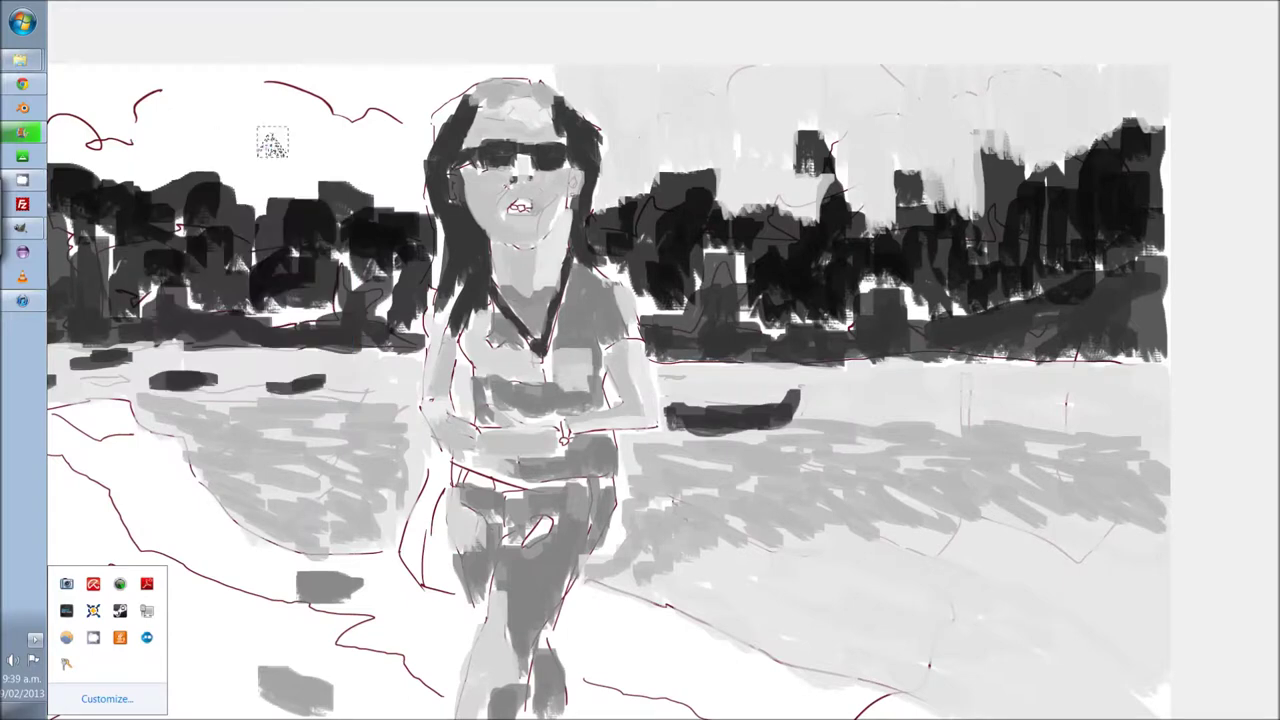
{"action": "left_click", "coordinate": [35, 640]}
{"action": "left_click", "coordinate": [35, 640]}
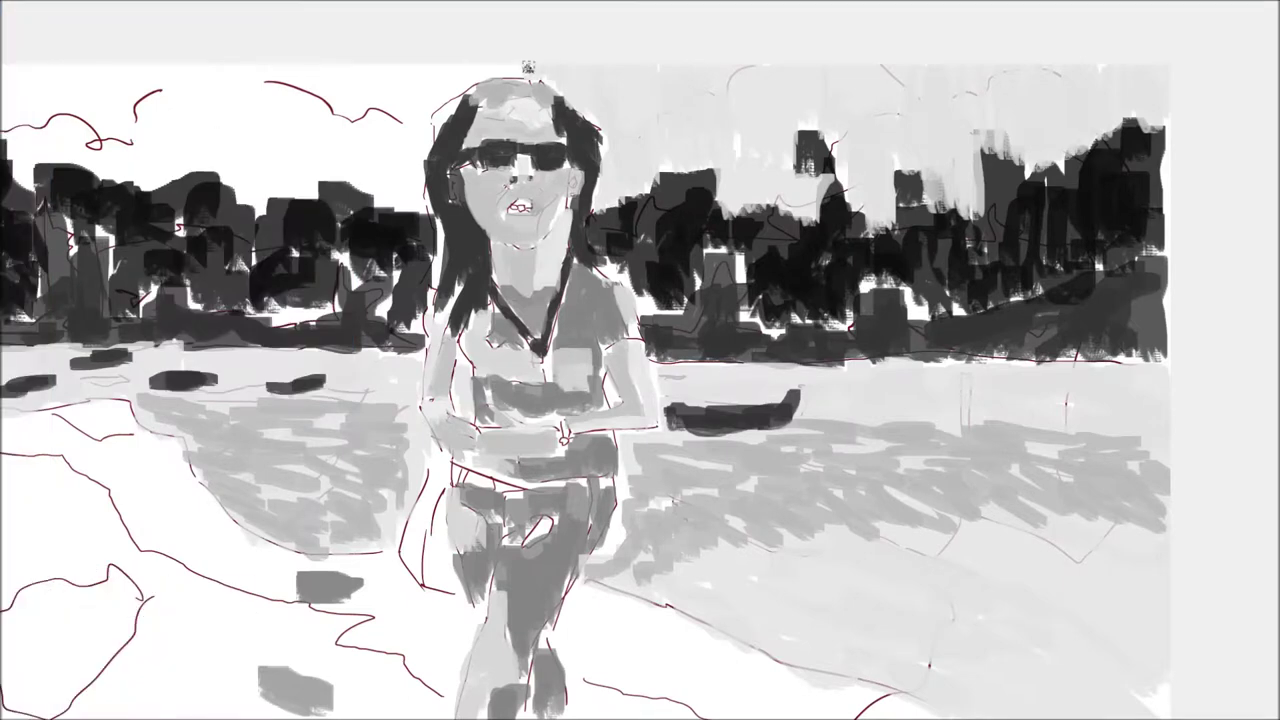
- Tone the white top-left sky light grey and shade the lower-left foreground mid-grey
{"action": "mouse_move", "coordinate": [440, 90]}
{"action": "left_mouse_down"}
{"action": "mouse_move", "coordinate": [405, 115]}
{"action": "mouse_move", "coordinate": [385, 160]}
{"action": "mouse_move", "coordinate": [307, 146]}
{"action": "left_mouse_up"}
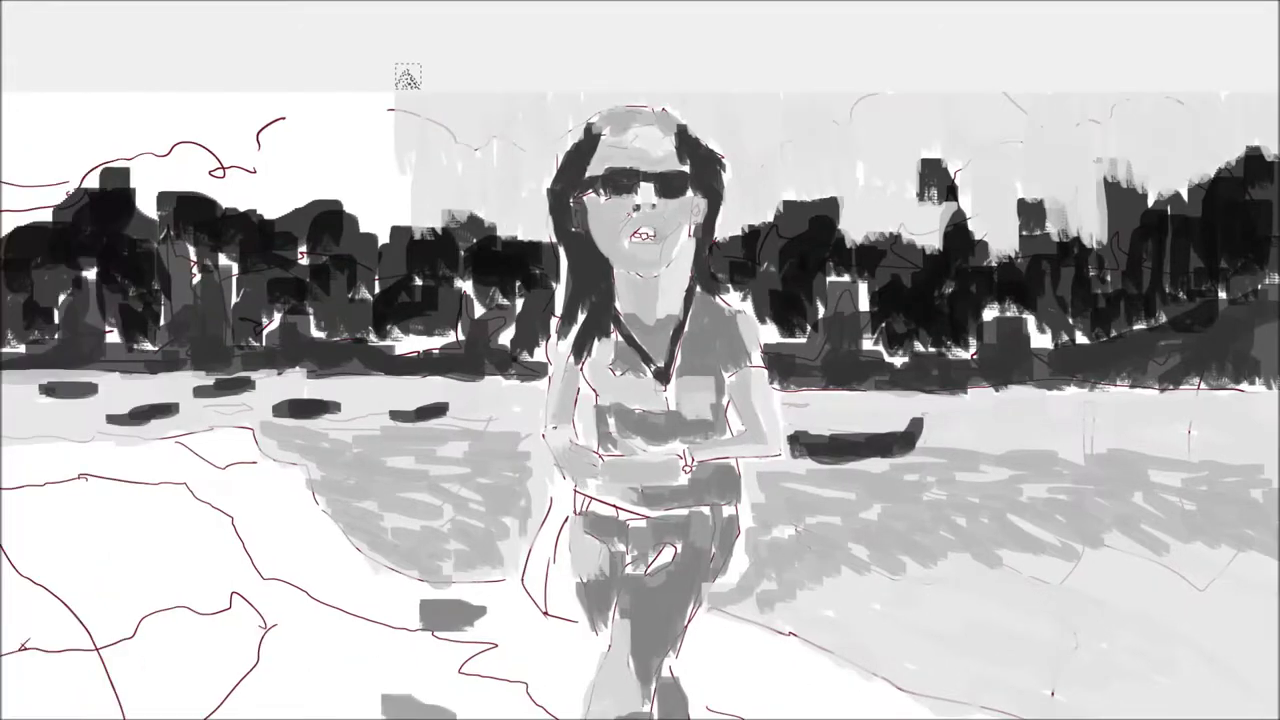
{"action": "mouse_move", "coordinate": [409, 77]}
{"action": "left_mouse_down"}
{"action": "mouse_move", "coordinate": [370, 190]}
{"action": "mouse_move", "coordinate": [345, 122]}
{"action": "mouse_move", "coordinate": [270, 170]}
{"action": "mouse_move", "coordinate": [246, 137]}
{"action": "left_mouse_up"}
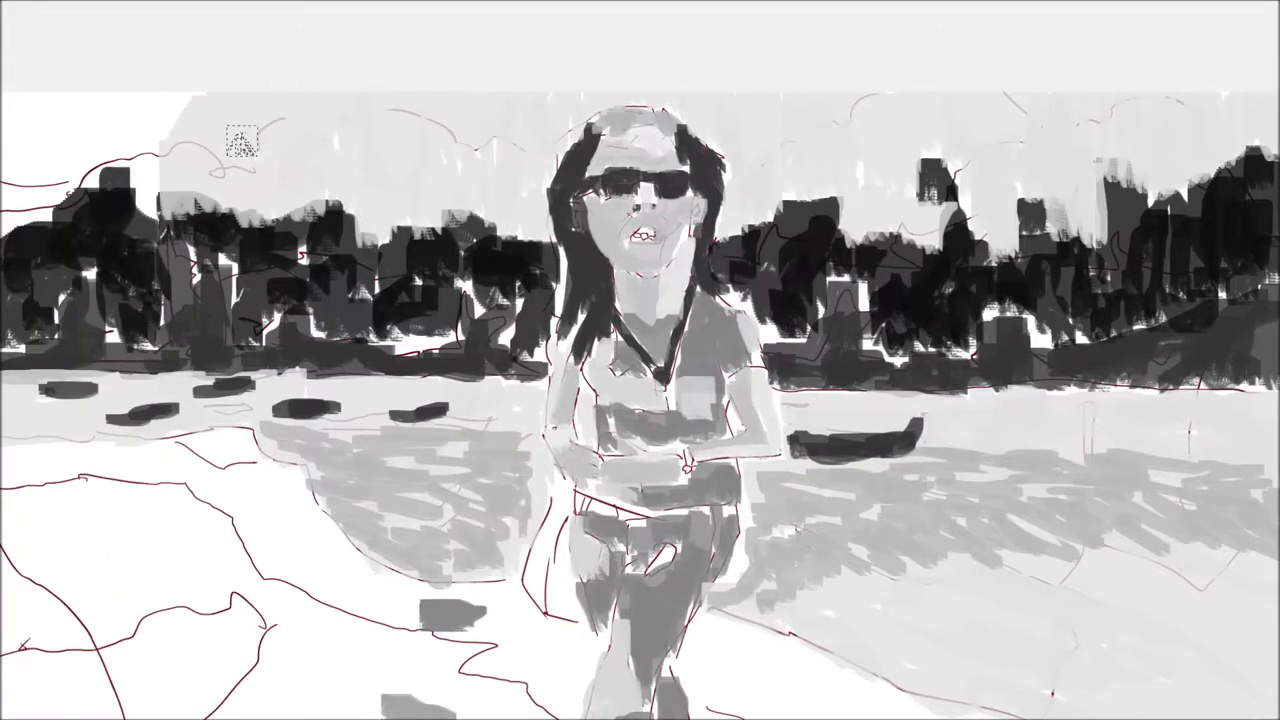
{"action": "mouse_move", "coordinate": [186, 204]}
{"action": "left_mouse_down"}
{"action": "mouse_move", "coordinate": [240, 195]}
{"action": "mouse_move", "coordinate": [330, 150]}
{"action": "mouse_move", "coordinate": [251, 106]}
{"action": "mouse_move", "coordinate": [370, 91]}
{"action": "left_mouse_up"}
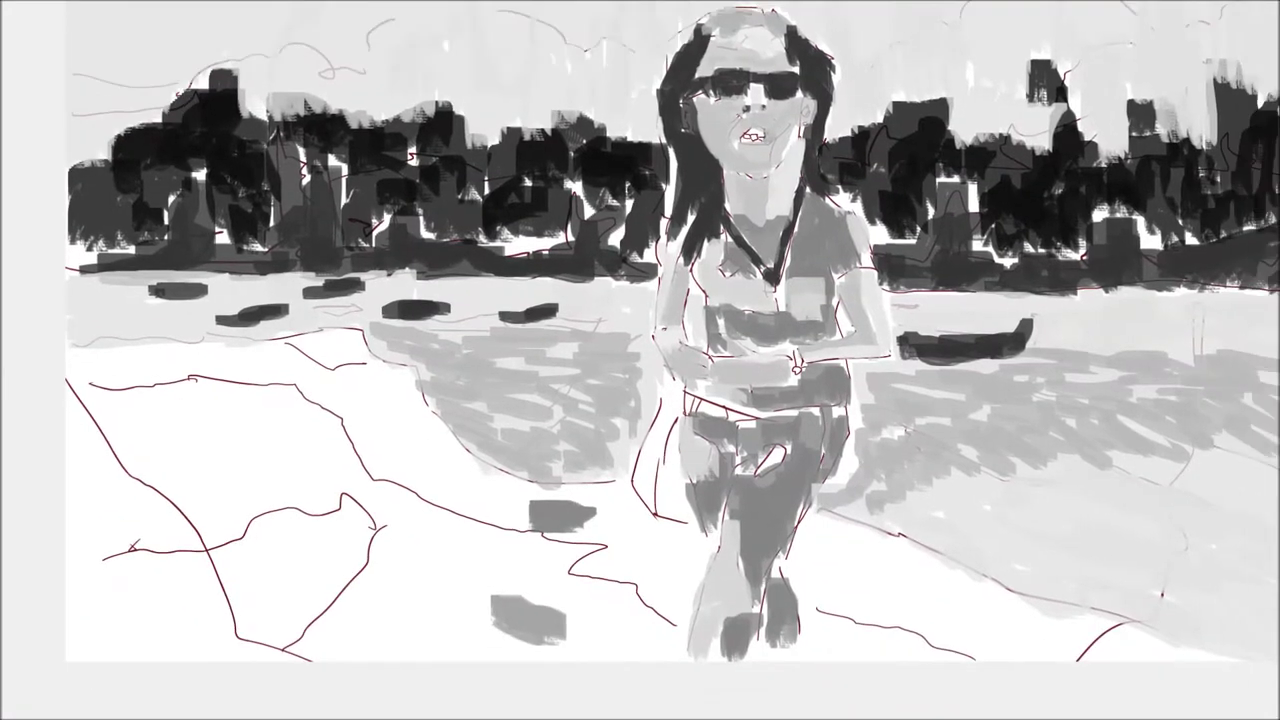
{"action": "mouse_move", "coordinate": [218, 390]}
{"action": "left_mouse_down"}
{"action": "mouse_move", "coordinate": [90, 415]}
{"action": "mouse_move", "coordinate": [240, 420]}
{"action": "mouse_move", "coordinate": [320, 440]}
{"action": "mouse_move", "coordinate": [229, 490]}
{"action": "mouse_move", "coordinate": [330, 440]}
{"action": "mouse_move", "coordinate": [240, 520]}
{"action": "mouse_move", "coordinate": [400, 510]}
{"action": "mouse_move", "coordinate": [650, 620]}
{"action": "mouse_move", "coordinate": [470, 560]}
{"action": "mouse_move", "coordinate": [230, 550]}
{"action": "mouse_move", "coordinate": [288, 580]}
{"action": "mouse_move", "coordinate": [640, 660]}
{"action": "mouse_move", "coordinate": [260, 600]}
{"action": "mouse_move", "coordinate": [432, 626]}
{"action": "mouse_move", "coordinate": [330, 630]}
{"action": "mouse_move", "coordinate": [400, 600]}
{"action": "mouse_move", "coordinate": [290, 630]}
{"action": "left_mouse_up"}
{"action": "left_click_drag", "start_coordinate": [290, 630], "coordinate": [170, 616]}
- Shade the lower-left foreground and darken the mid-left water with grey strokes
{"action": "mouse_move", "coordinate": [840, 640]}
{"action": "left_mouse_down"}
{"action": "mouse_move", "coordinate": [735, 622]}
{"action": "mouse_move", "coordinate": [540, 625]}
{"action": "mouse_move", "coordinate": [670, 620]}
{"action": "left_mouse_up"}
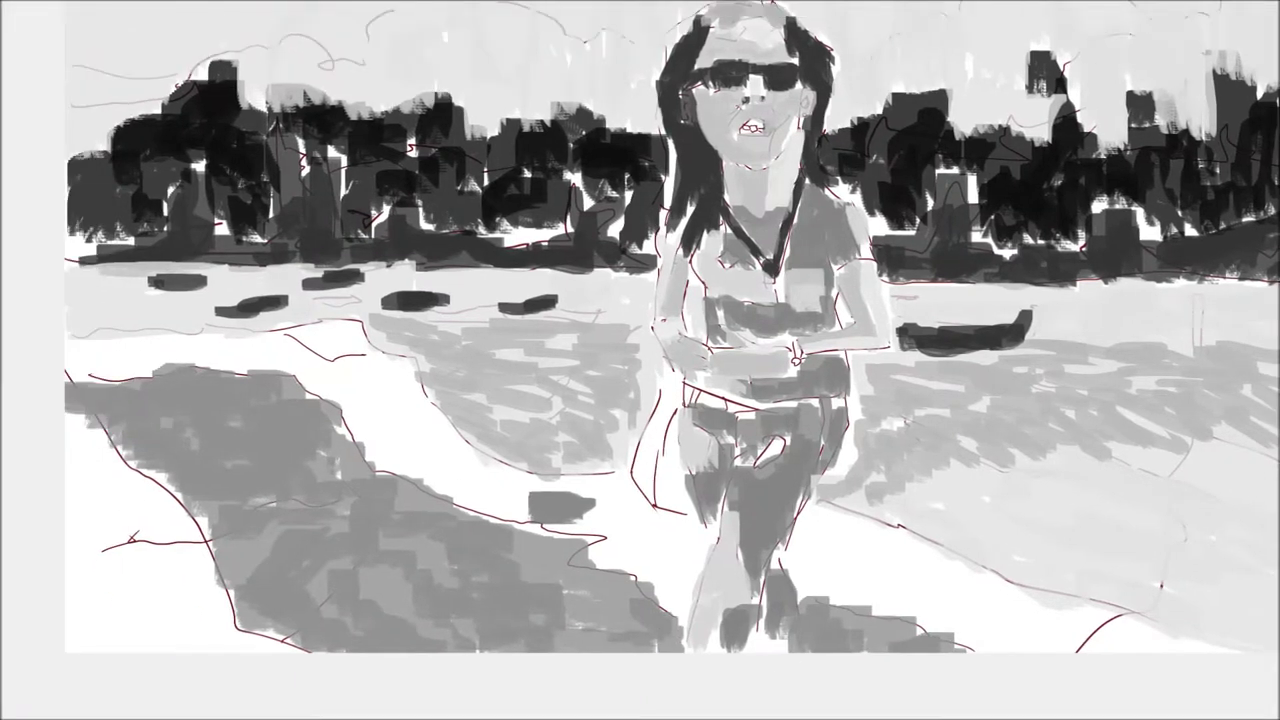
{"action": "mouse_move", "coordinate": [385, 405]}
{"action": "left_mouse_down"}
{"action": "mouse_move", "coordinate": [360, 350]}
{"action": "mouse_move", "coordinate": [290, 340]}
{"action": "mouse_move", "coordinate": [75, 385]}
{"action": "left_mouse_up"}
{"action": "mouse_move", "coordinate": [290, 350]}
{"action": "left_mouse_down"}
{"action": "mouse_move", "coordinate": [430, 420]}
{"action": "mouse_move", "coordinate": [388, 455]}
{"action": "mouse_move", "coordinate": [480, 500]}
{"action": "mouse_move", "coordinate": [440, 455]}
{"action": "mouse_move", "coordinate": [620, 490]}
{"action": "mouse_move", "coordinate": [462, 505]}
{"action": "mouse_move", "coordinate": [590, 535]}
{"action": "left_mouse_up"}
- Shade dark grey around the woman's legs and along the diagonal shoreline to the lower left
{"action": "mouse_move", "coordinate": [608, 478]}
{"action": "left_mouse_down"}
{"action": "mouse_move", "coordinate": [698, 538]}
{"action": "mouse_move", "coordinate": [705, 630]}
{"action": "left_mouse_up"}
{"action": "left_click_drag", "start_coordinate": [675, 530], "coordinate": [590, 582]}
{"action": "left_click_drag", "start_coordinate": [635, 500], "coordinate": [540, 525]}
{"action": "left_click_drag", "start_coordinate": [800, 400], "coordinate": [457, 262]}
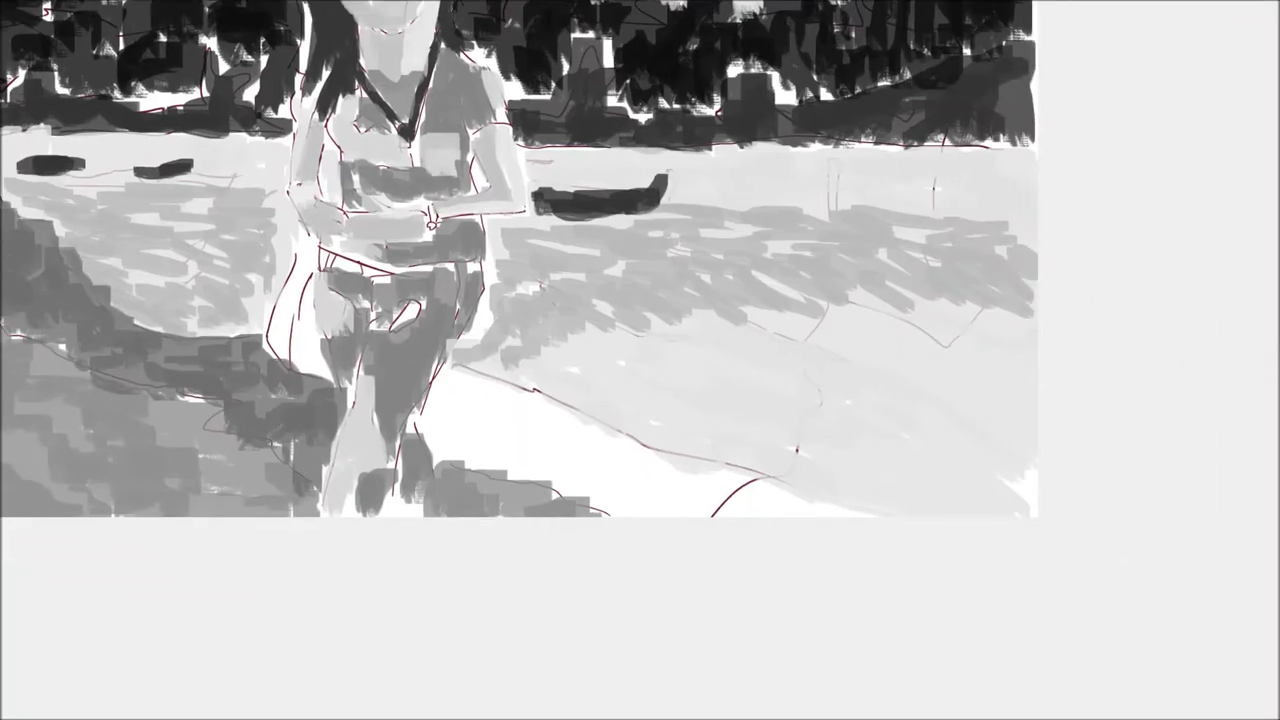
{"action": "mouse_move", "coordinate": [816, 505]}
{"action": "left_mouse_down"}
{"action": "mouse_move", "coordinate": [640, 529]}
{"action": "mouse_move", "coordinate": [540, 420]}
{"action": "mouse_move", "coordinate": [450, 370]}
{"action": "mouse_move", "coordinate": [550, 480]}
{"action": "mouse_move", "coordinate": [635, 510]}
{"action": "left_mouse_up"}
{"action": "left_click_drag", "start_coordinate": [600, 455], "coordinate": [545, 495]}
{"action": "left_click_drag", "start_coordinate": [462, 372], "coordinate": [641, 446]}
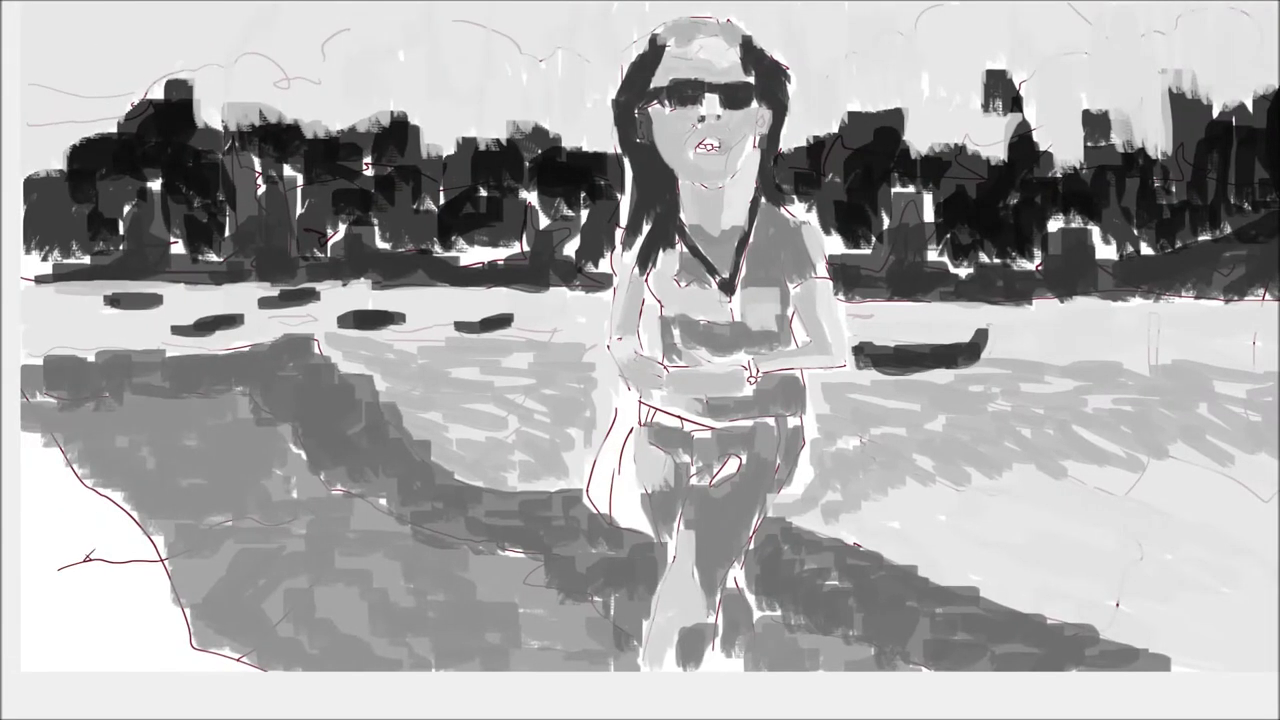
{"action": "mouse_move", "coordinate": [285, 555]}
{"action": "left_mouse_down"}
{"action": "mouse_move", "coordinate": [160, 348]}
{"action": "mouse_move", "coordinate": [250, 535]}
{"action": "mouse_move", "coordinate": [342, 662]}
{"action": "mouse_move", "coordinate": [190, 640]}
{"action": "mouse_move", "coordinate": [160, 510]}
{"action": "mouse_move", "coordinate": [176, 256]}
{"action": "left_mouse_up"}
- Paint a dark tree trunk up the left edge and slightly darken the woman's left leg
{"action": "left_click_drag", "start_coordinate": [222, 350], "coordinate": [220, 215]}
{"action": "left_click_drag", "start_coordinate": [215, 318], "coordinate": [270, 135]}
{"action": "left_click_drag", "start_coordinate": [230, 235], "coordinate": [275, 95]}
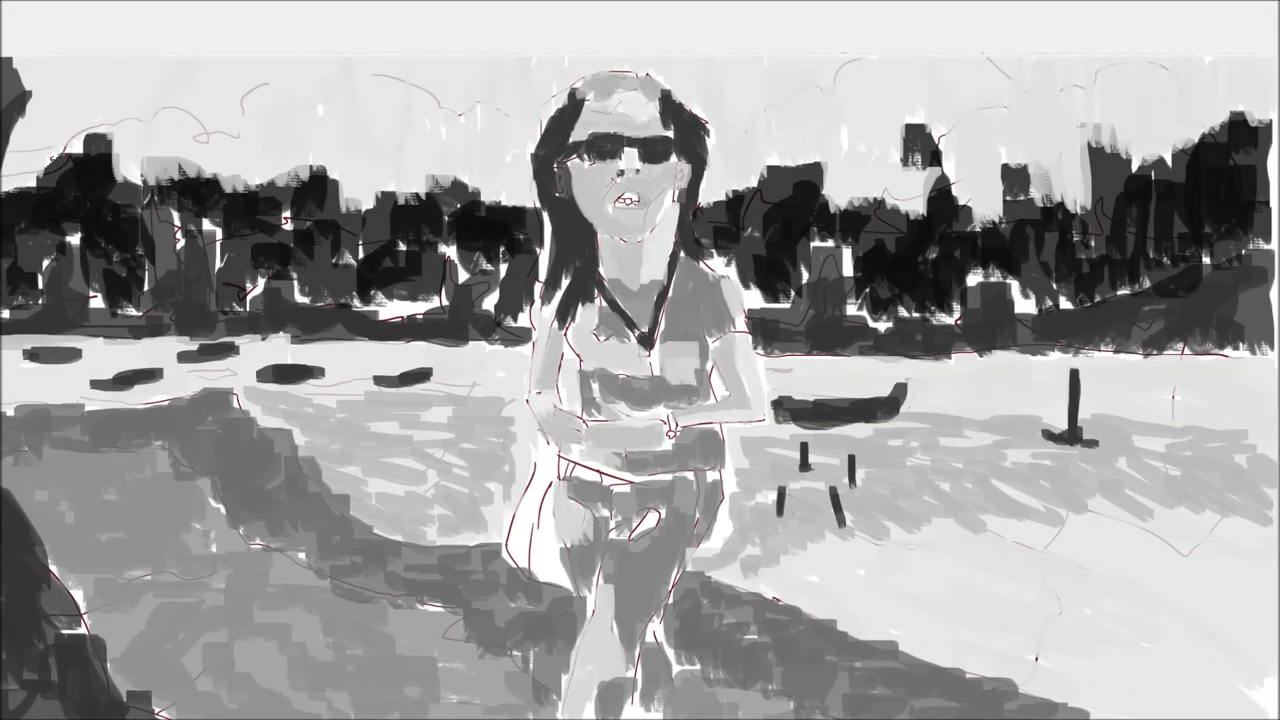
{"action": "left_click_drag", "start_coordinate": [518, 470], "coordinate": [526, 555]}
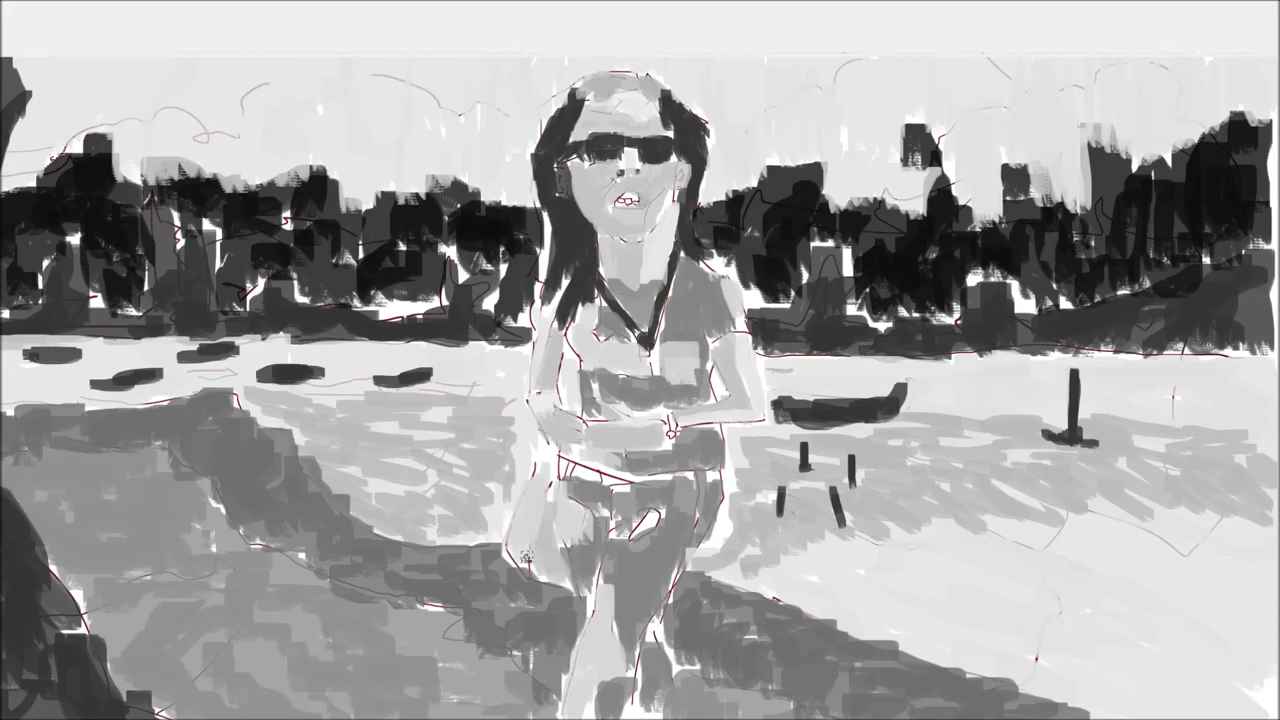